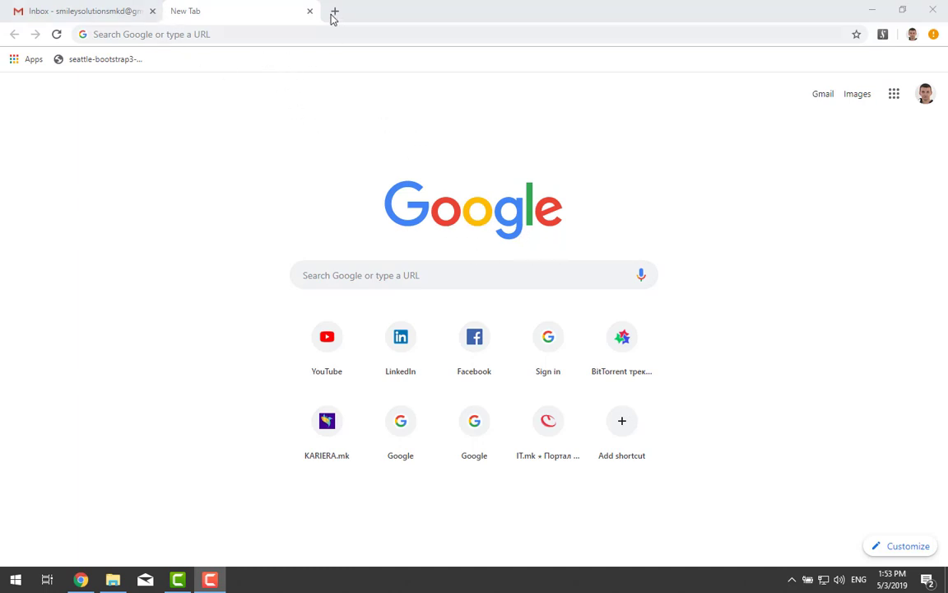
- Search the web for "sourcetree download" and open the official Sourcetree website from the results
left_click(334, 275)
type("so")
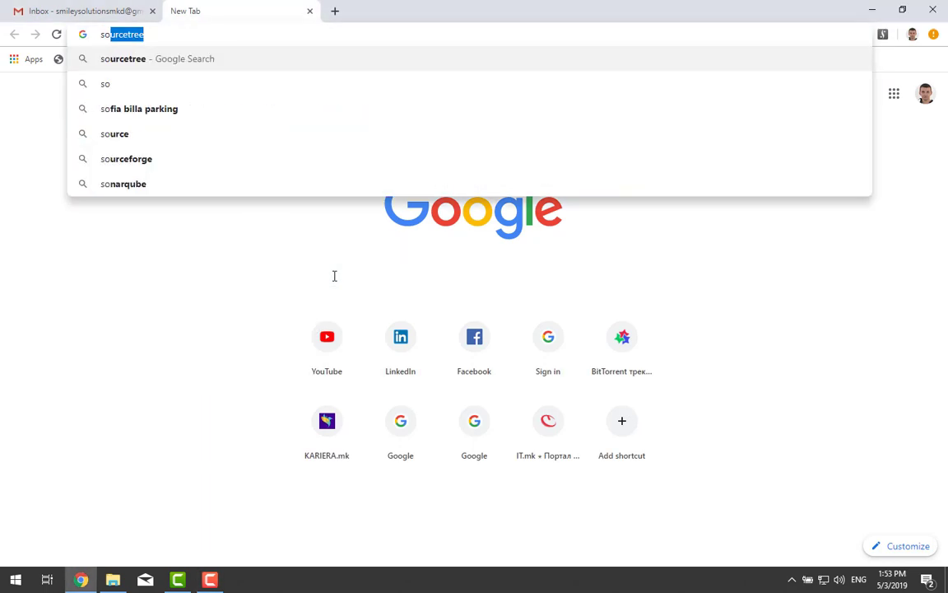
type("urcetree download")
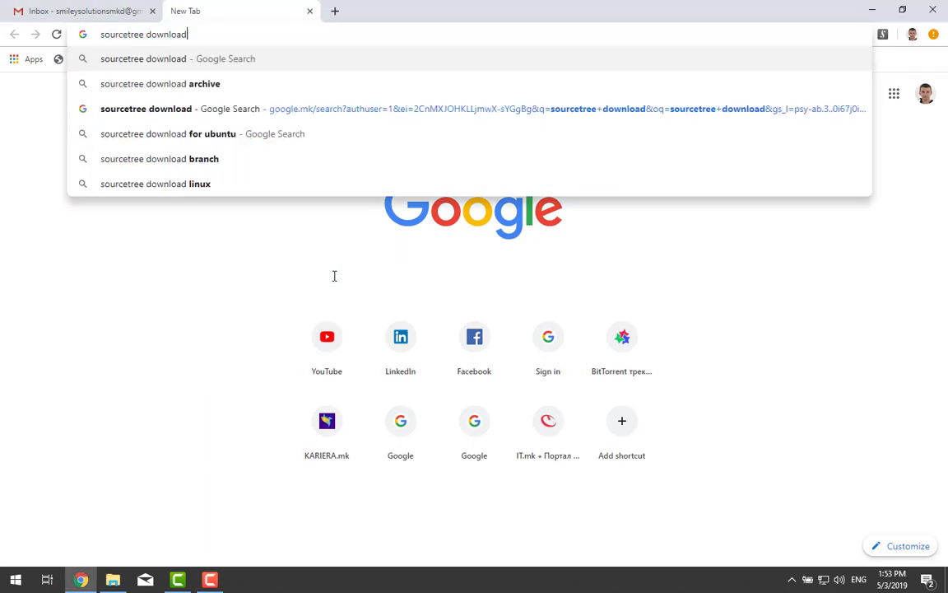
key("Return")
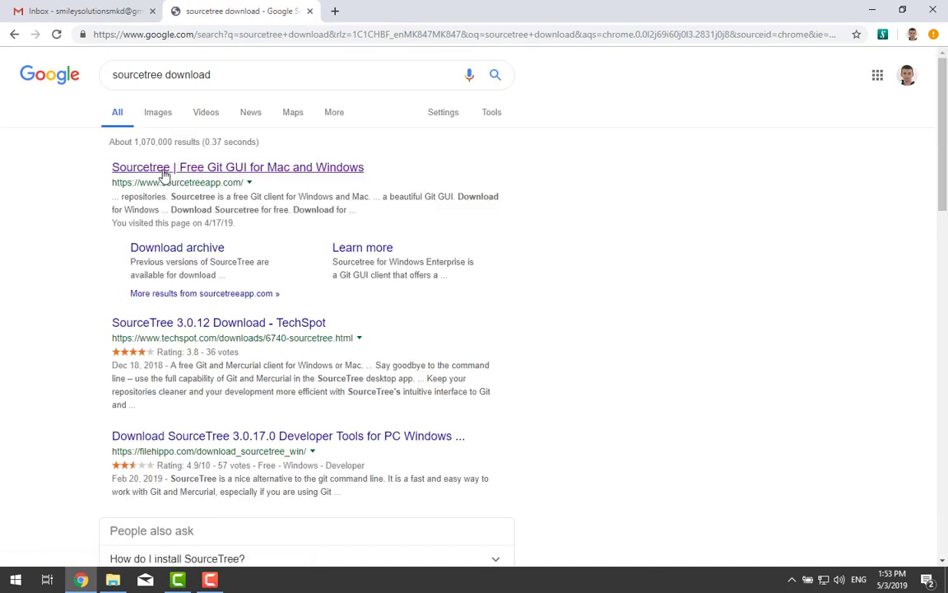
left_click(165, 170)
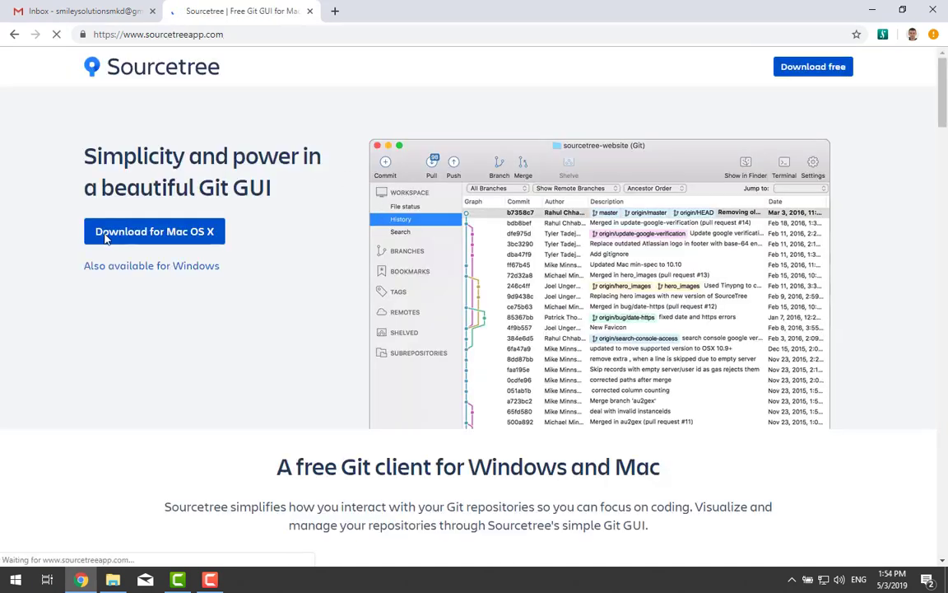
- Download Sourcetree for Windows, agreeing to the Atlassian license and privacy policy, and run the SourceTreeSetup-3.1.2.exe installer
left_click(140, 233)
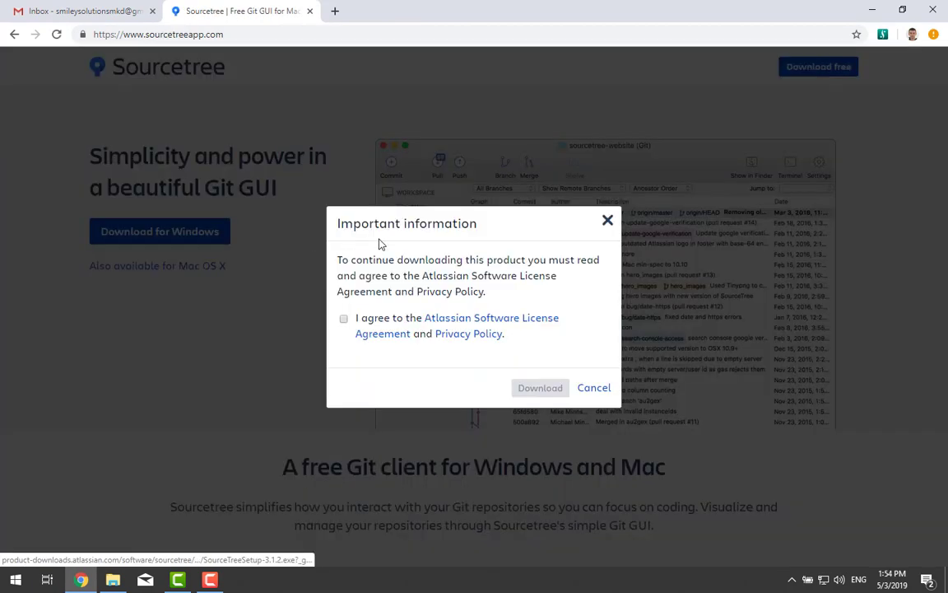
left_click(343, 318)
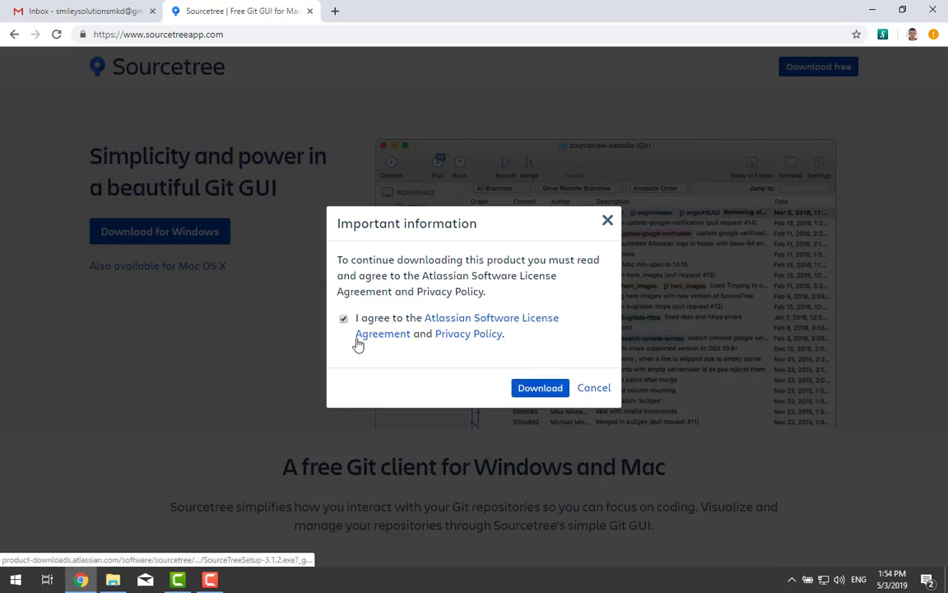
left_click(535, 385)
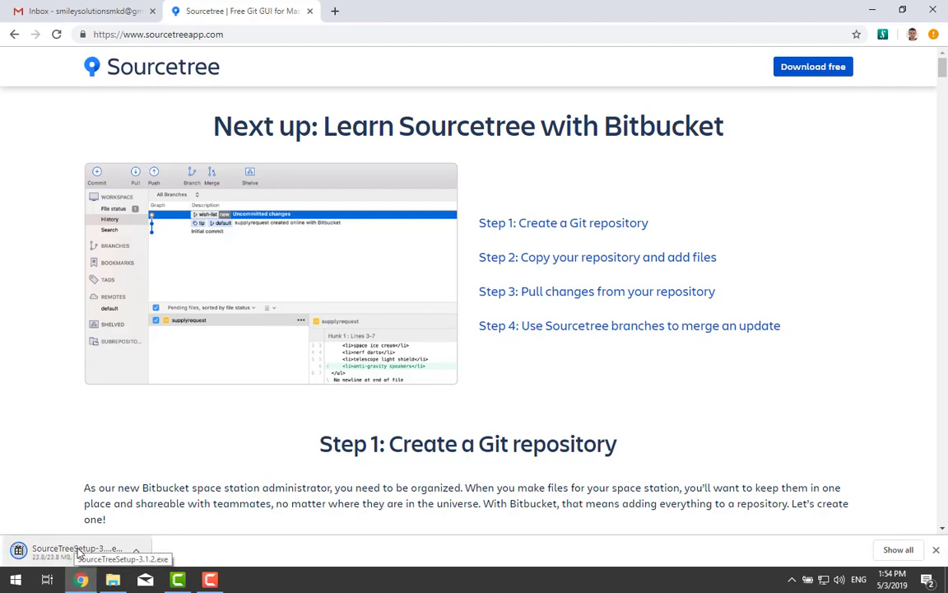
left_click(25, 553)
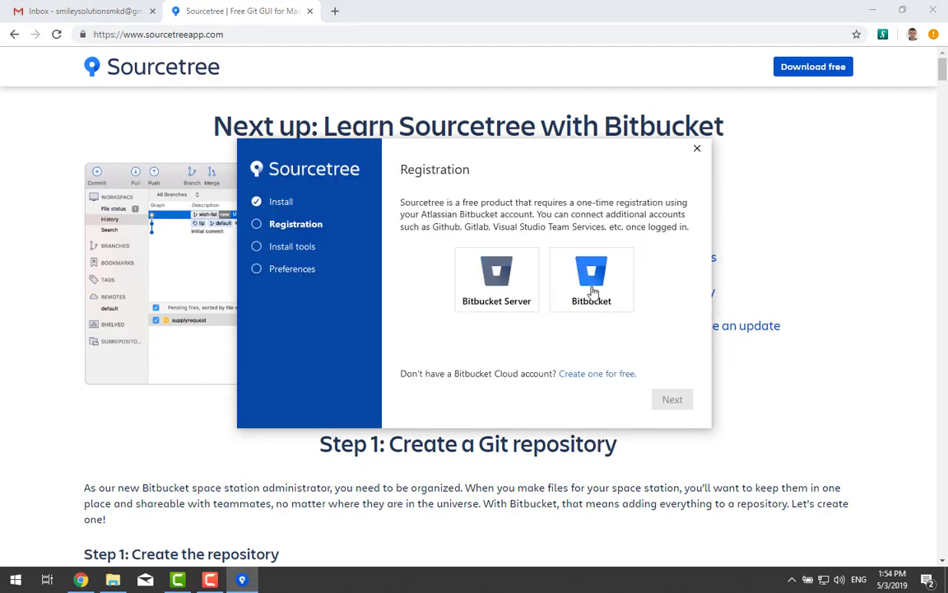
- Register Sourcetree with a Bitbucket account by logging in through the second listed Google account, and return to the installer
left_click(592, 280)
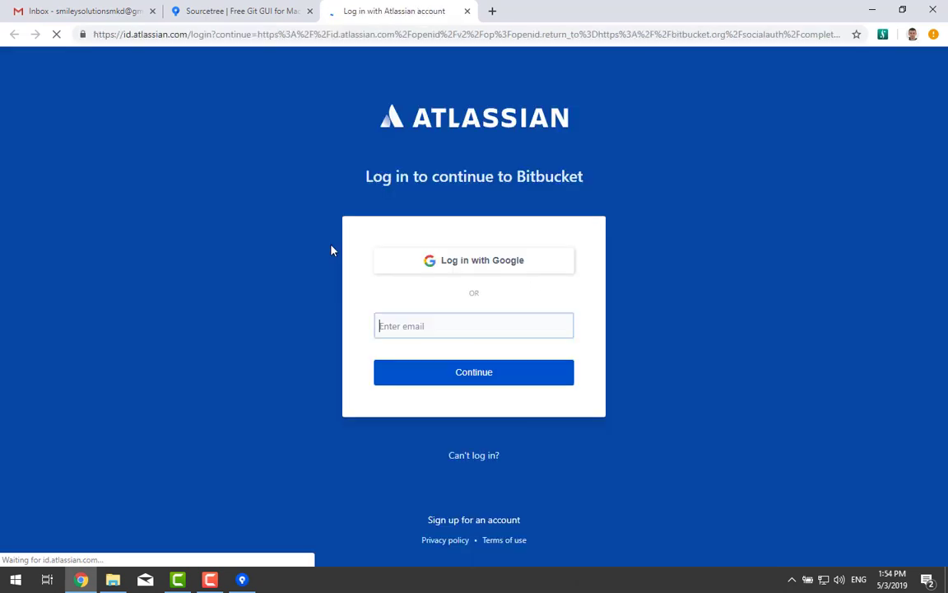
left_click(483, 265)
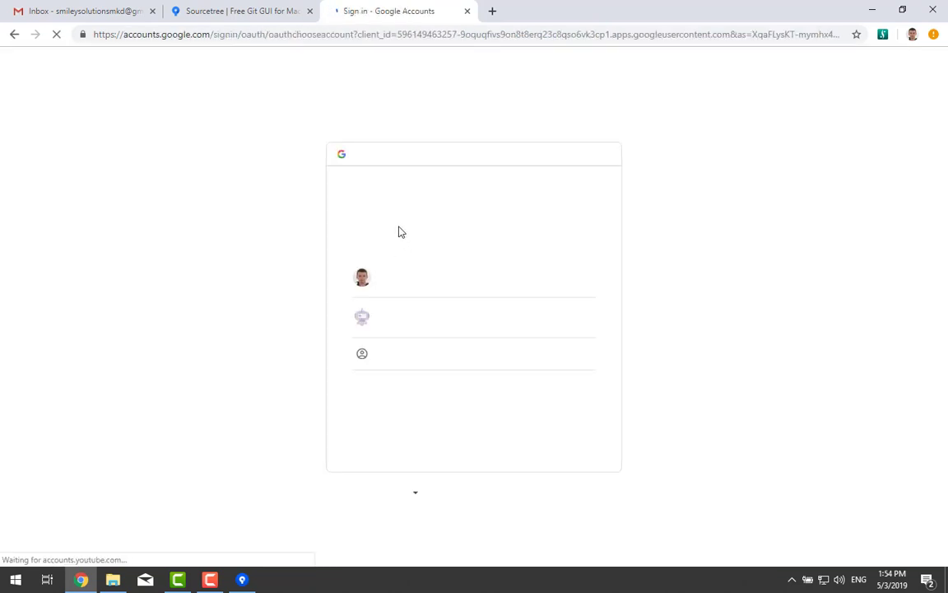
left_click(404, 329)
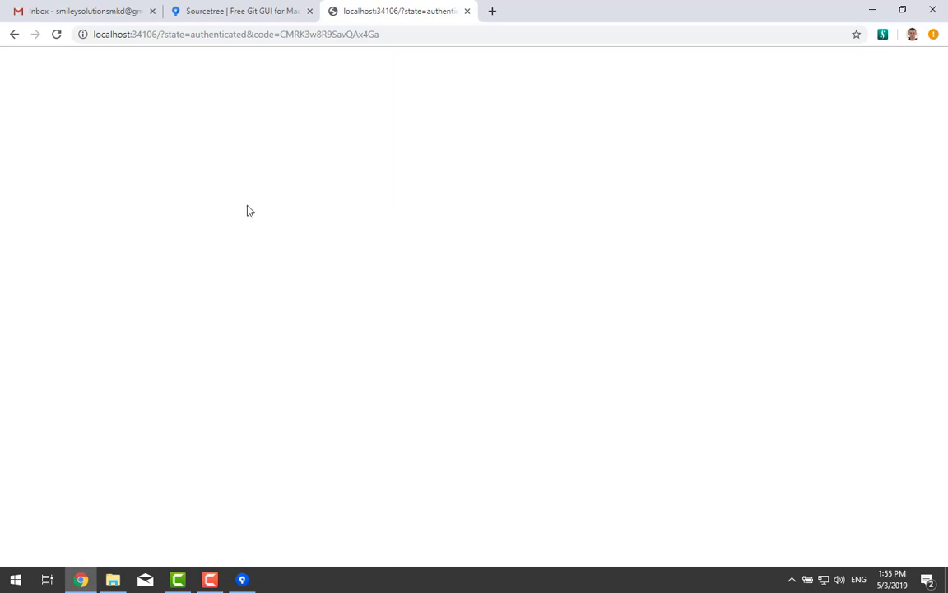
left_click(242, 579)
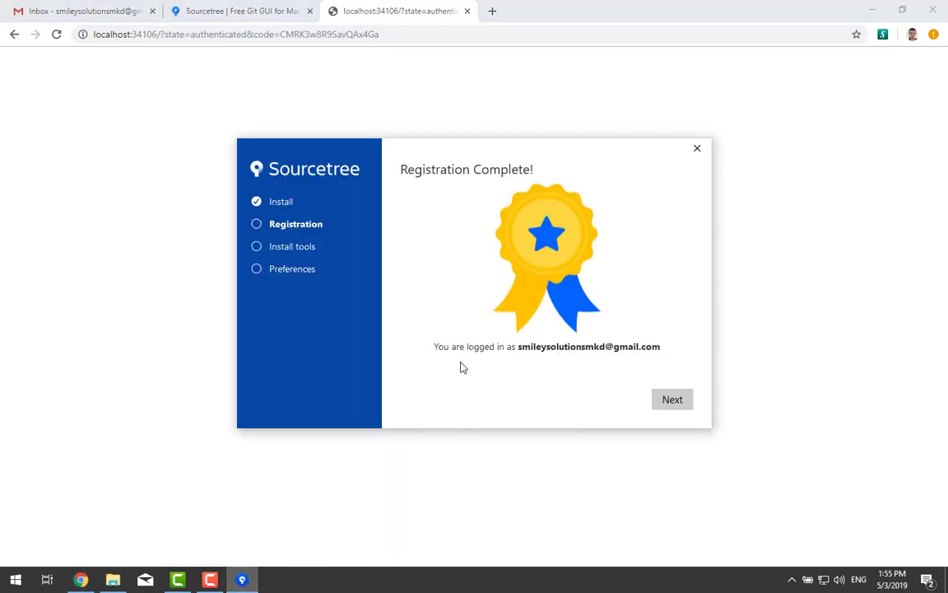
- Proceed past the registration and install both the Git and Mercurial tools
left_click(674, 400)
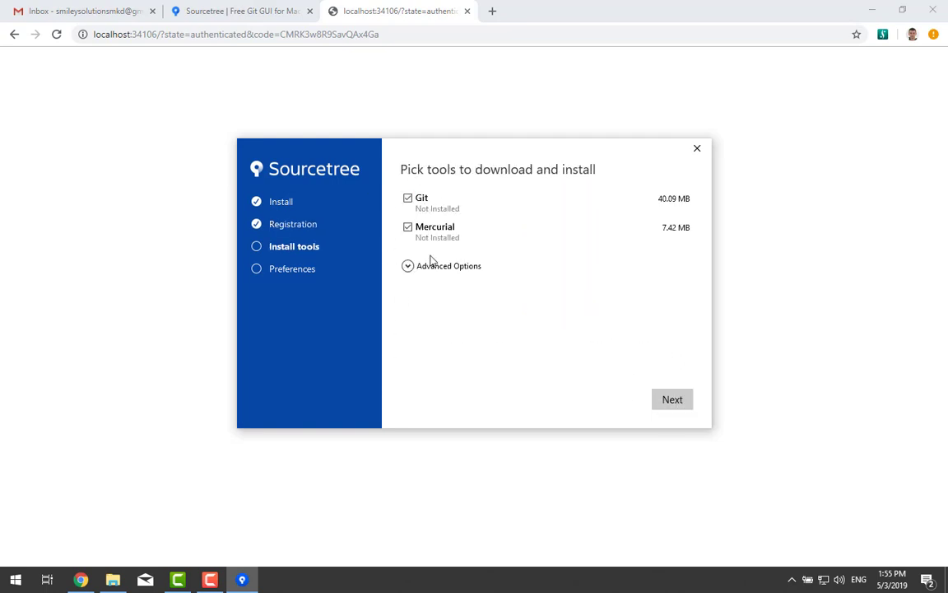
left_click(669, 399)
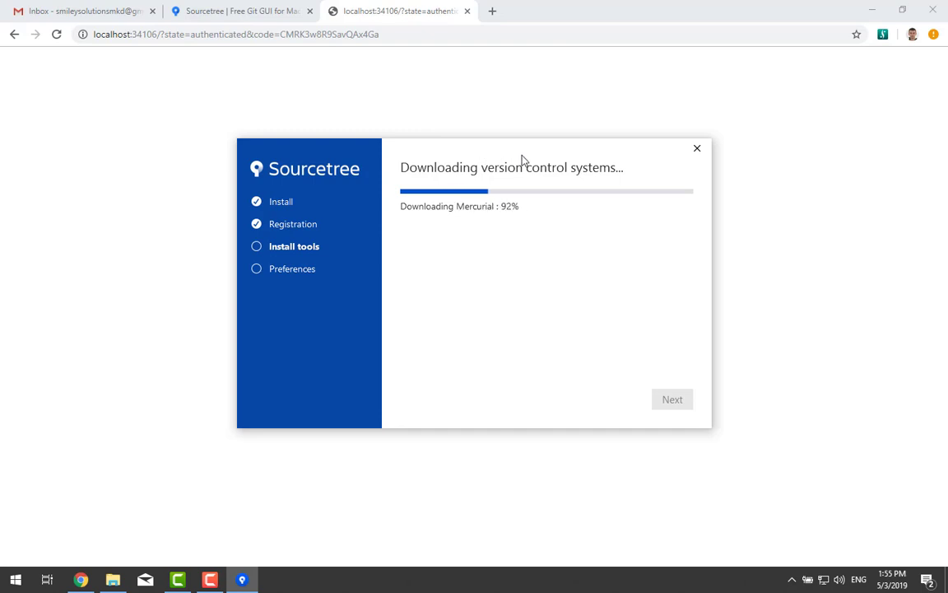
left_click_drag(522, 158, 470, 155)
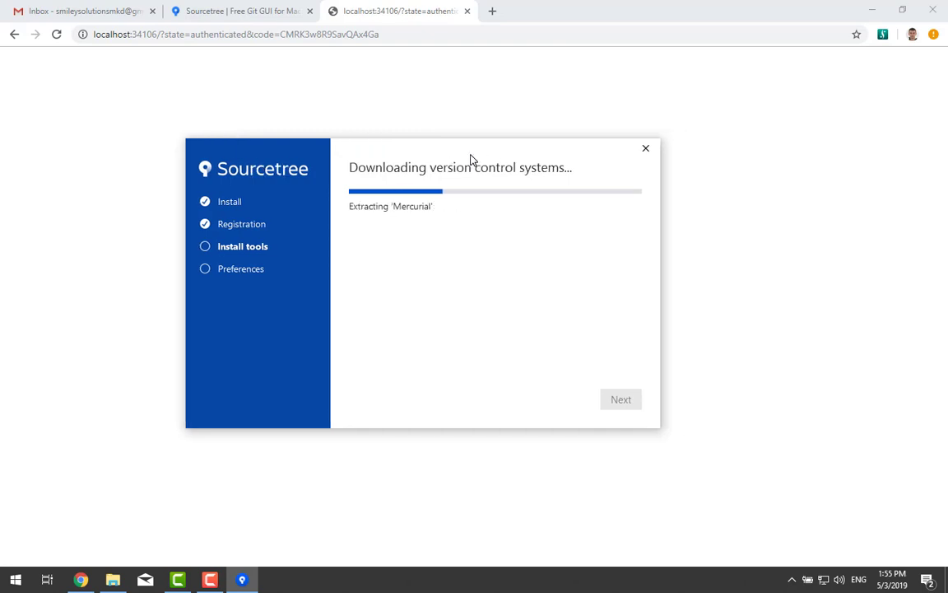
- Open the Google Docs document "Програмирање во C#" in a new browser tab and look through its tutorial sections and C# version table
left_click(492, 10)
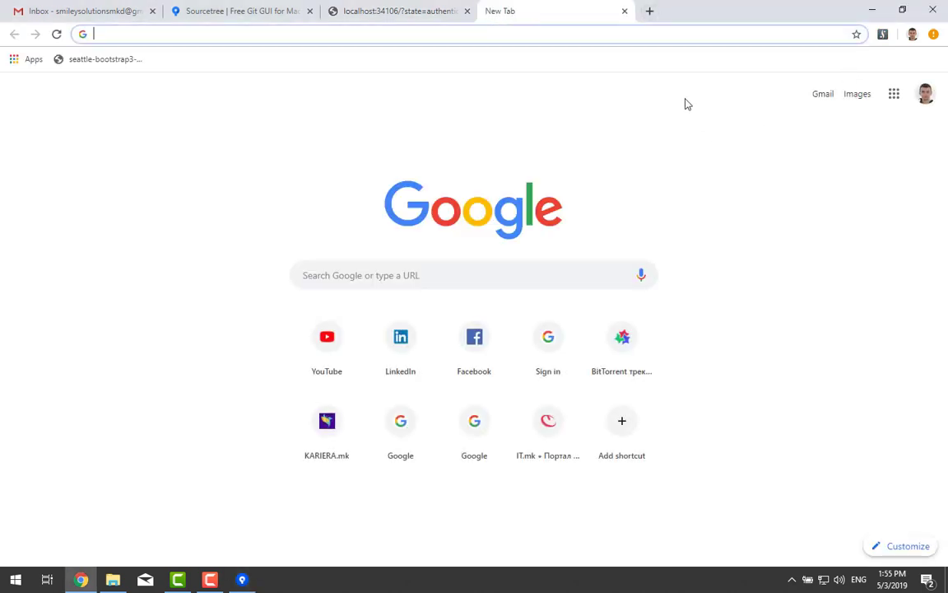
type("docs")
key("Down")
key("Down")
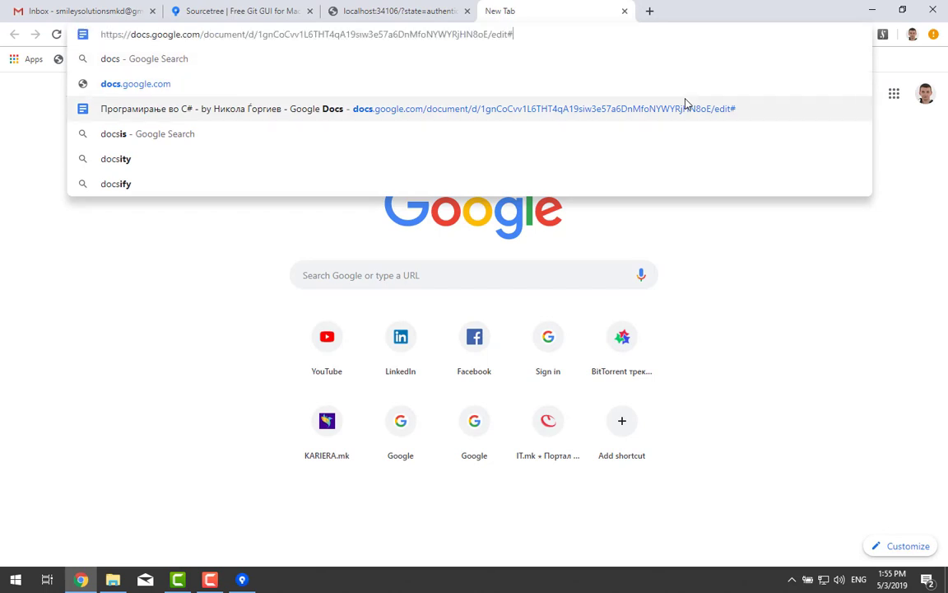
key("Return")
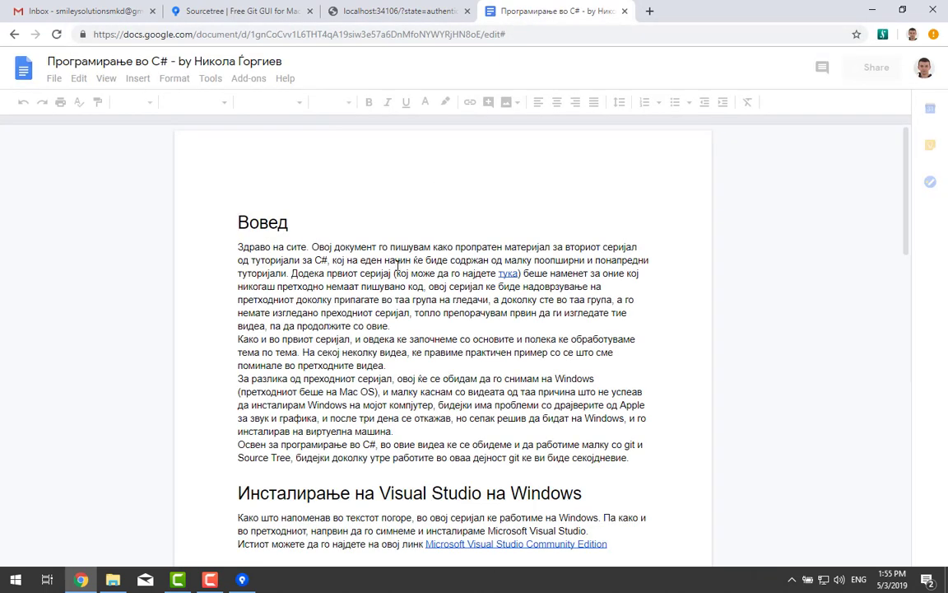
scroll(394, 262, "down", 10)
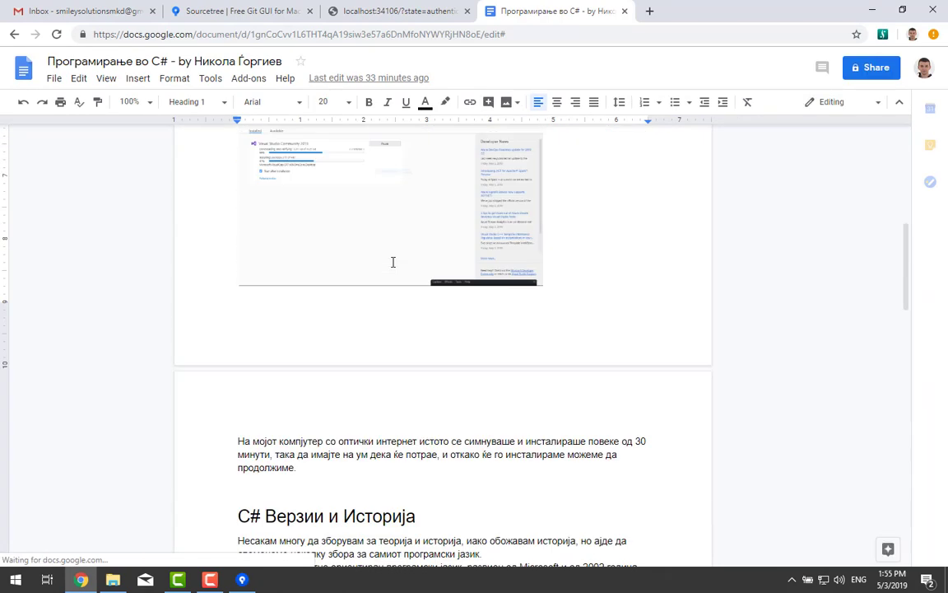
scroll(394, 261, "down", 10)
scroll(393, 261, "up", 5)
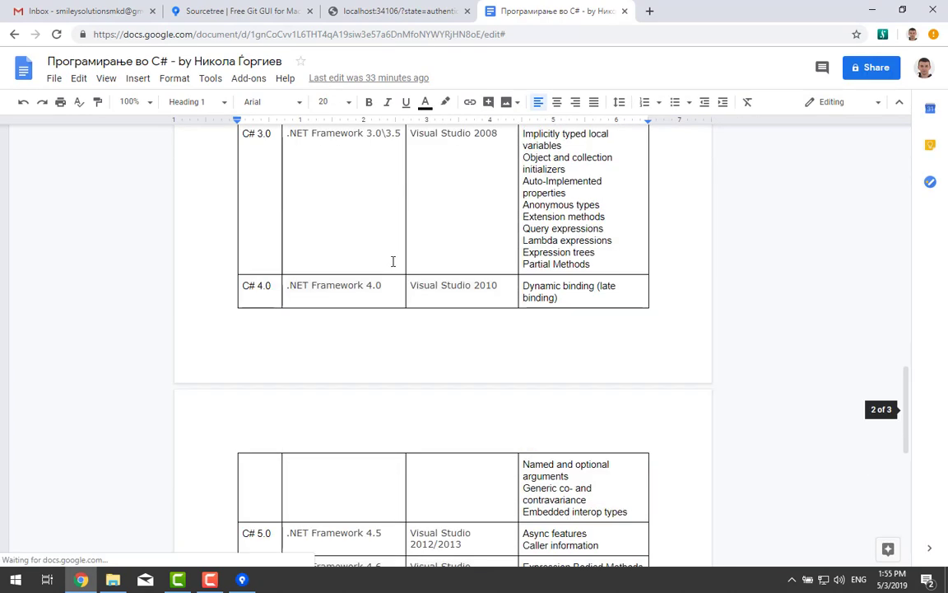
scroll(393, 261, "down", 20)
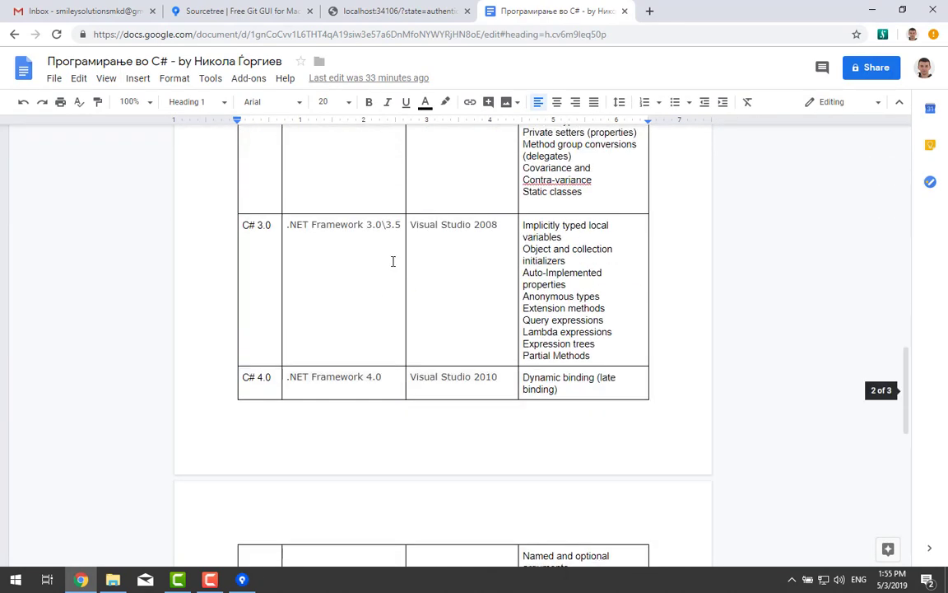
scroll(393, 262, "up", 20)
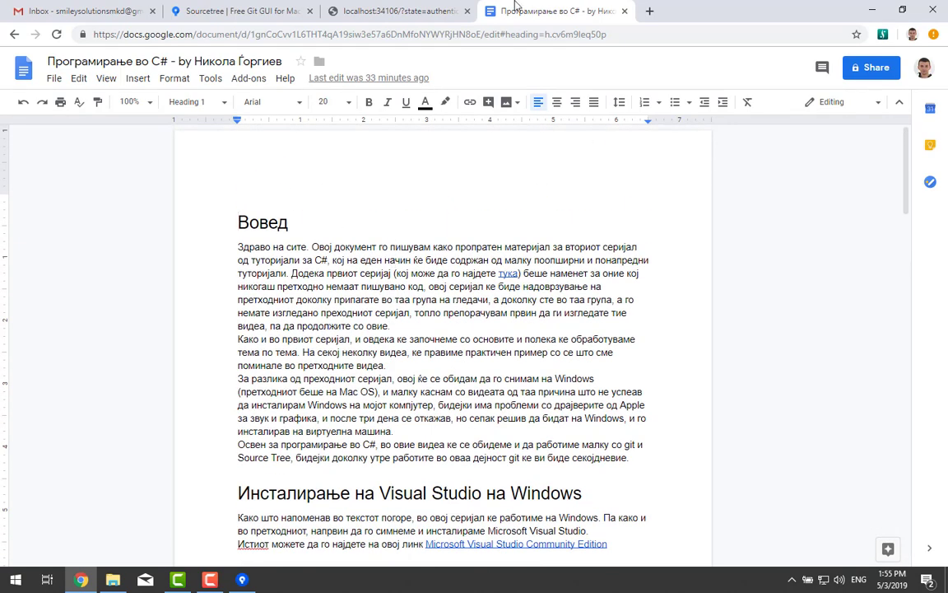
- Switch back to the Sourcetree installer and follow the tool installation until it ends
left_click(392, 10)
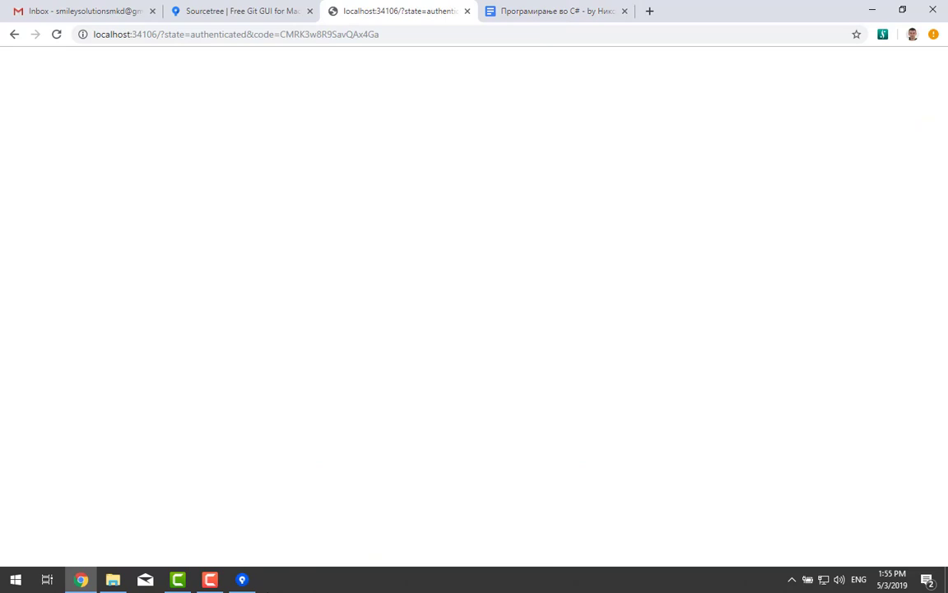
left_click(247, 580)
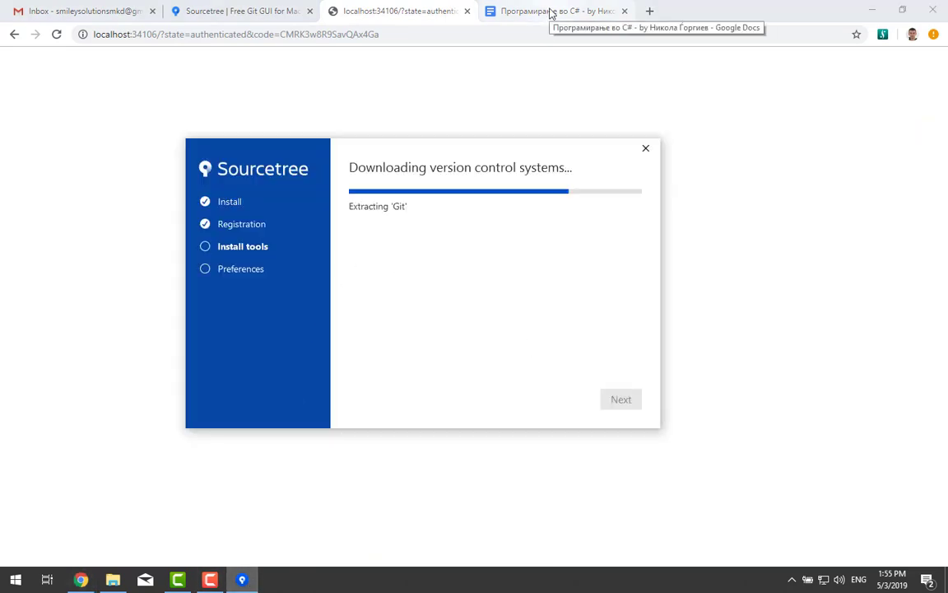
left_click_drag(507, 148, 513, 86)
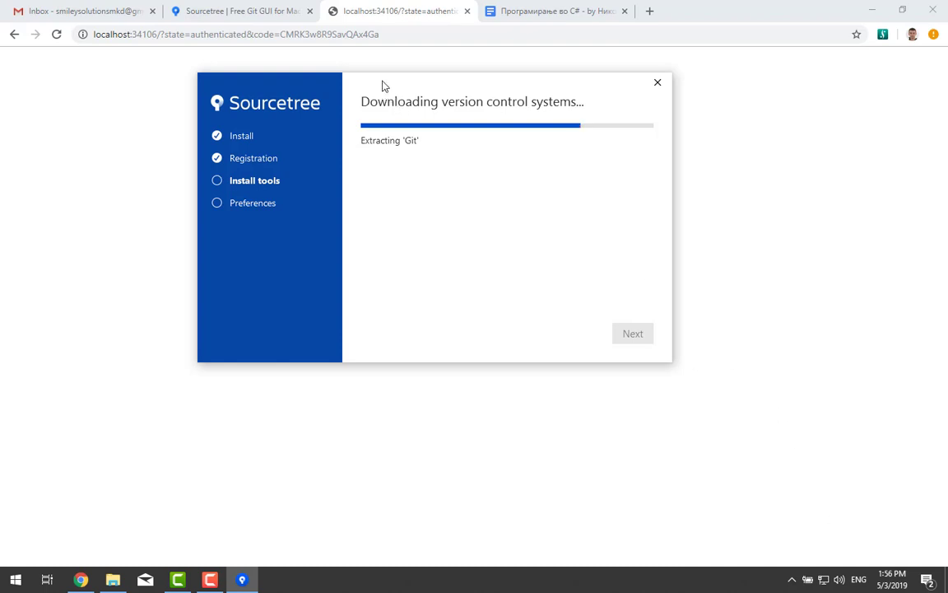
left_click_drag(382, 86, 435, 190)
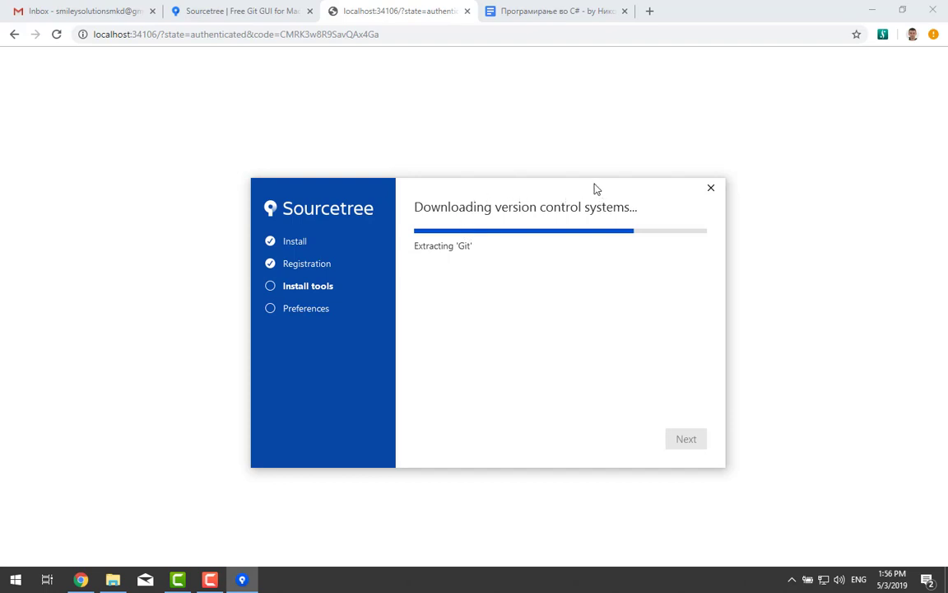
left_click_drag(567, 190, 484, 100)
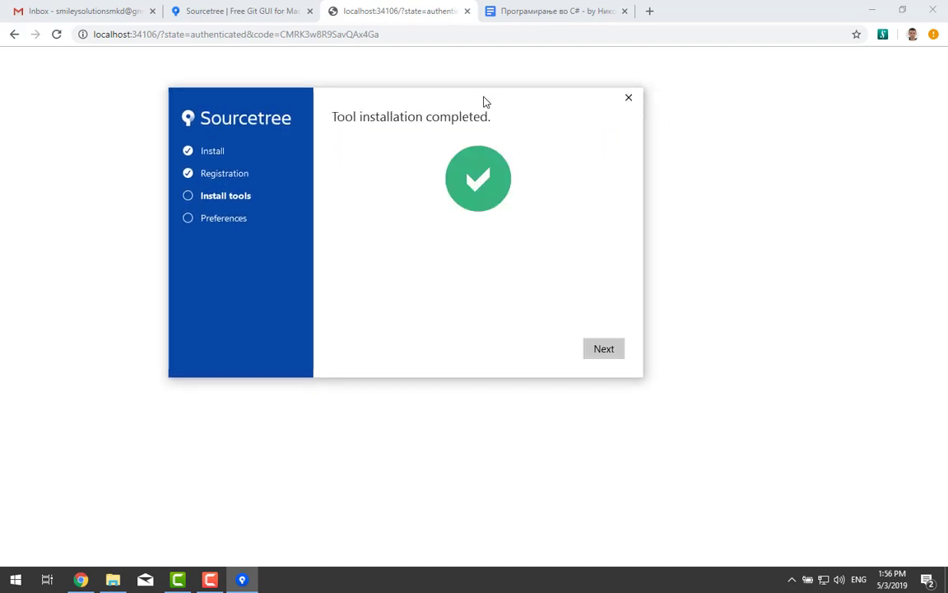
- Toggle the global author details option, turn off sending anonymized usage data, and complete the setup preferences
left_click(603, 349)
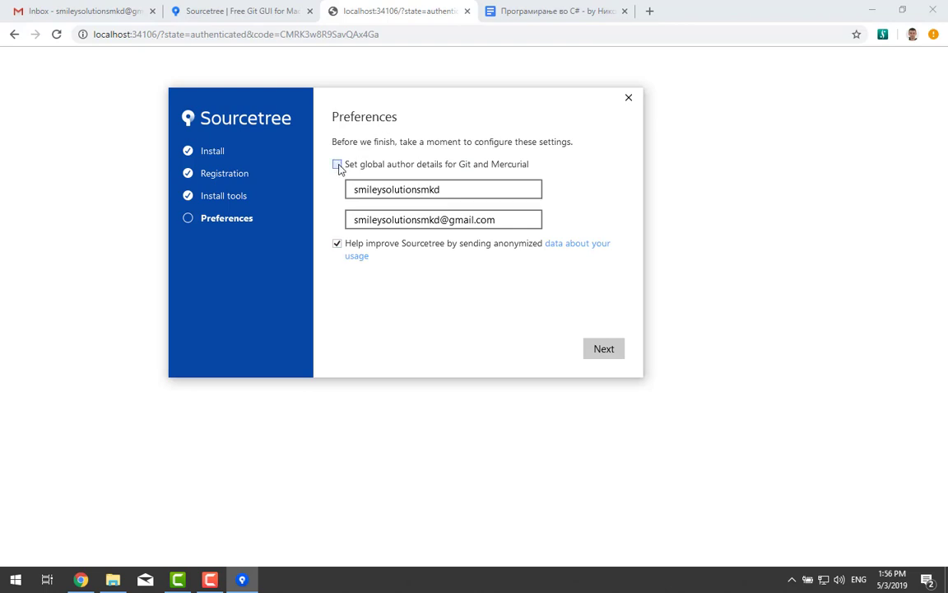
left_click(338, 164)
left_click(336, 244)
left_click(609, 354)
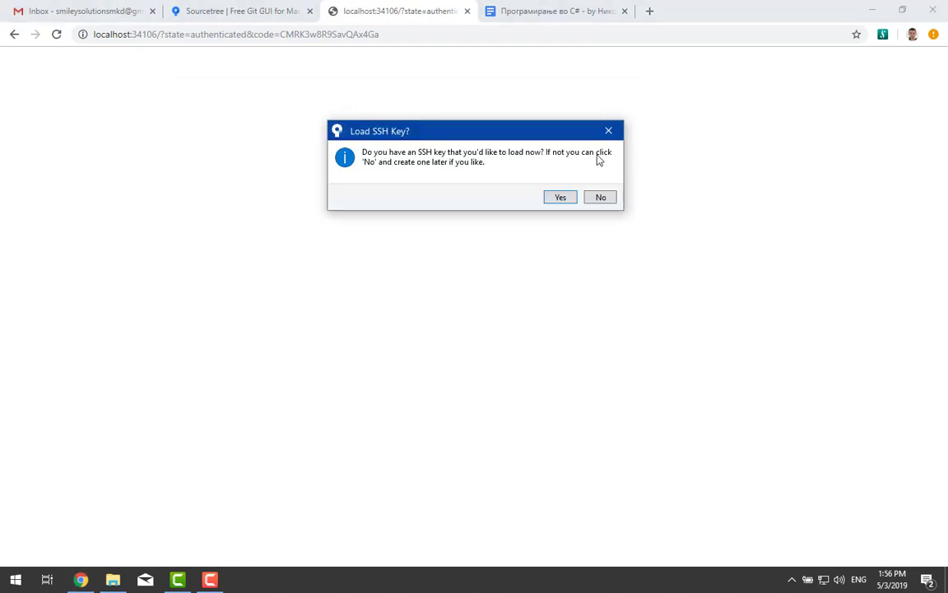
- Decline loading an SSH key and look over the local and remote repositories views in Sourcetree
left_click(594, 200)
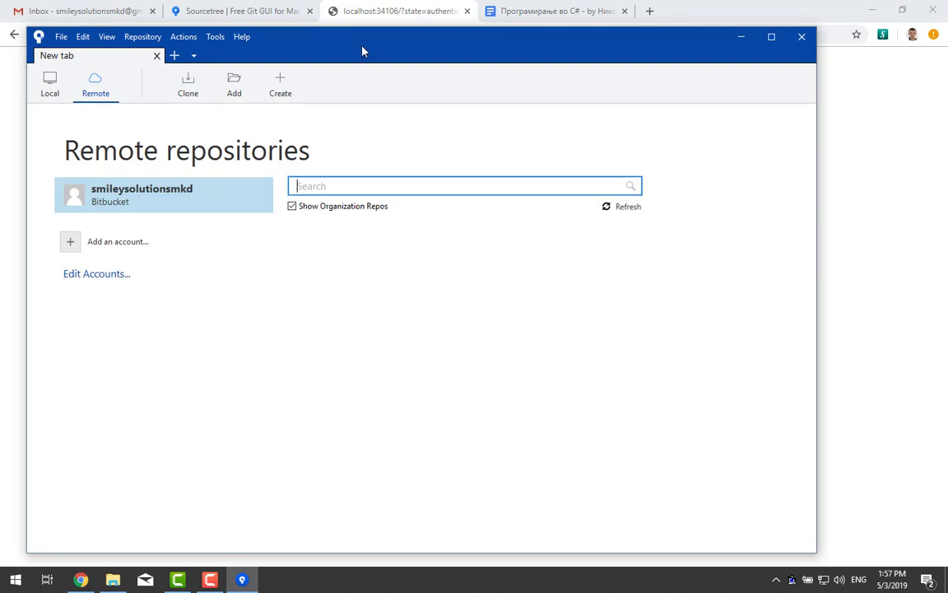
left_click_drag(279, 39, 491, 68)
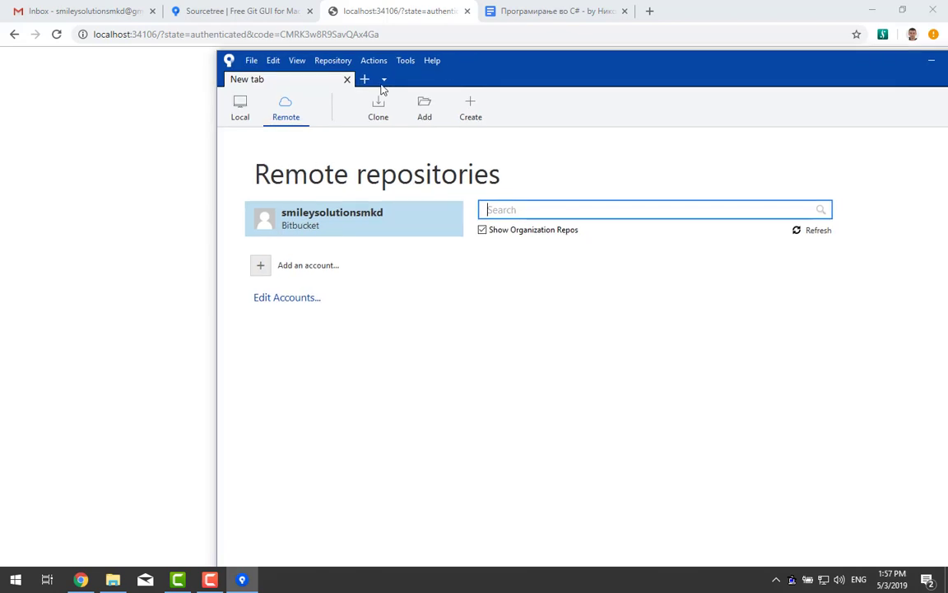
left_click(241, 107)
left_click(285, 107)
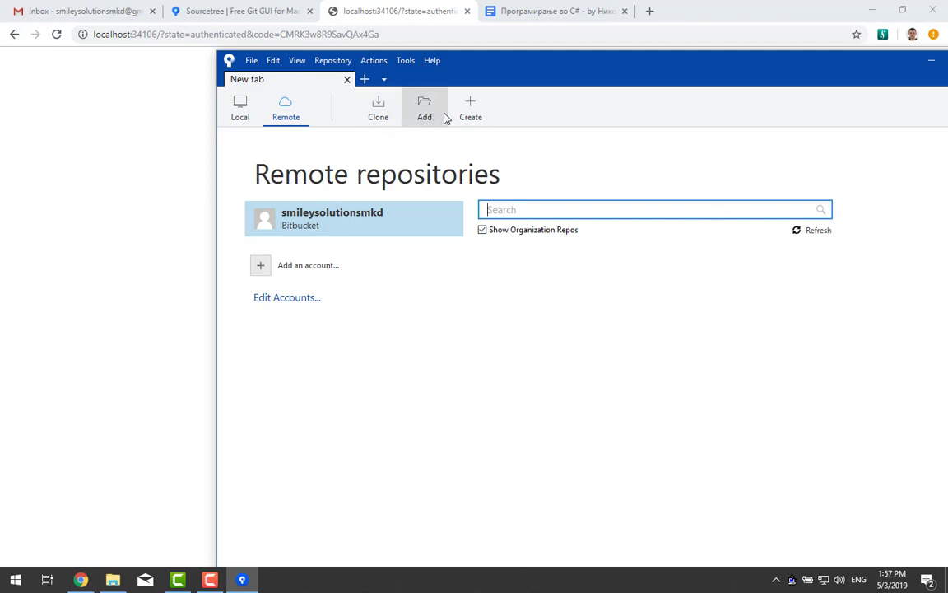
- Open the form for creating a repository and enter SmileySolutonsTutorijali as its destination path and name
left_click(471, 115)
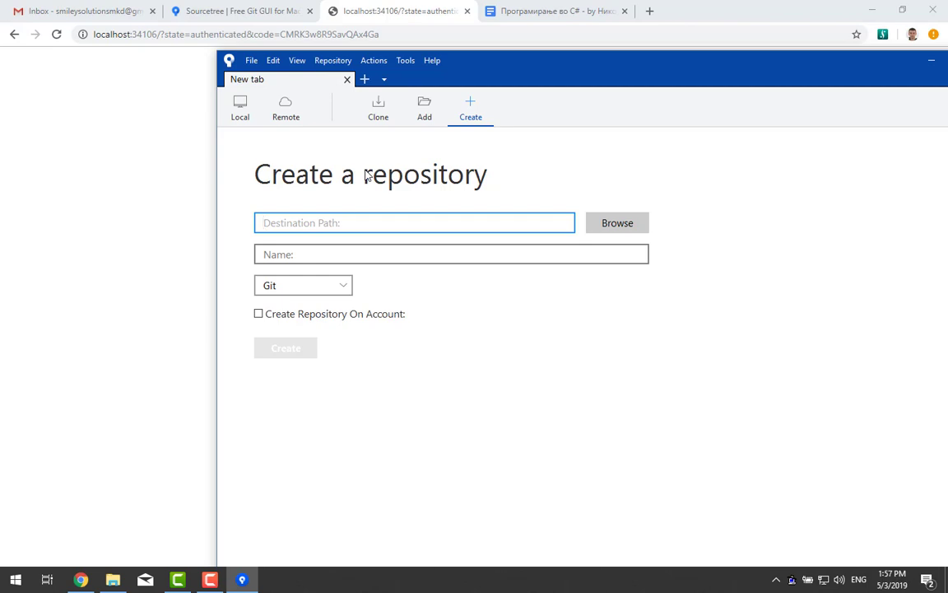
type("C")
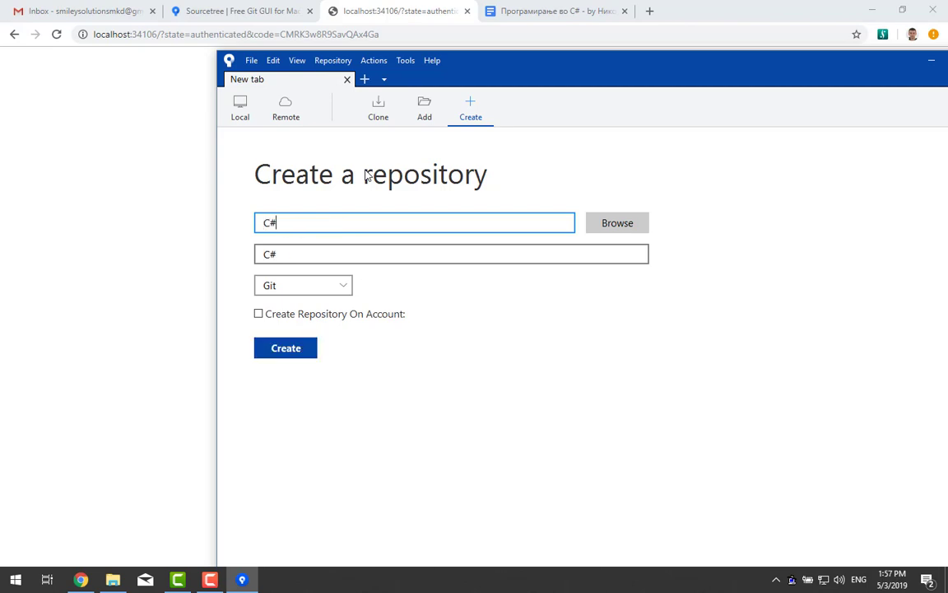
type("#asd")
key("BackSpace")
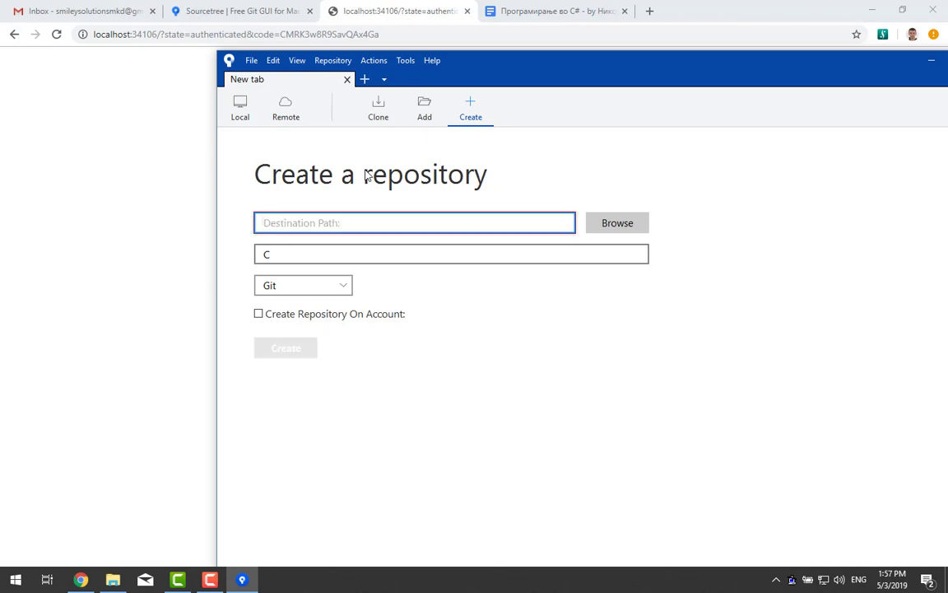
type("TU")
key("BackSpace")
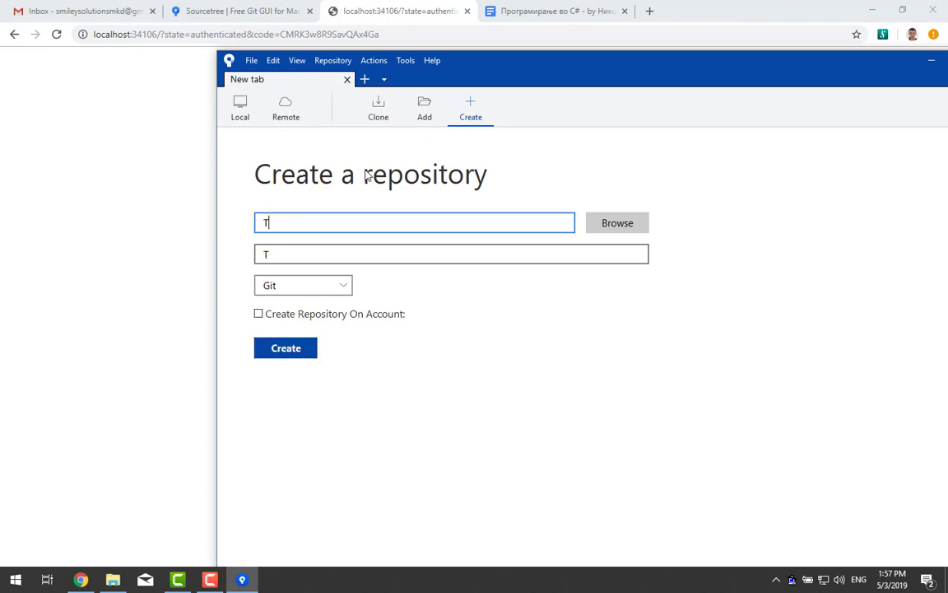
key("BackSpace")
type("SmileySol")
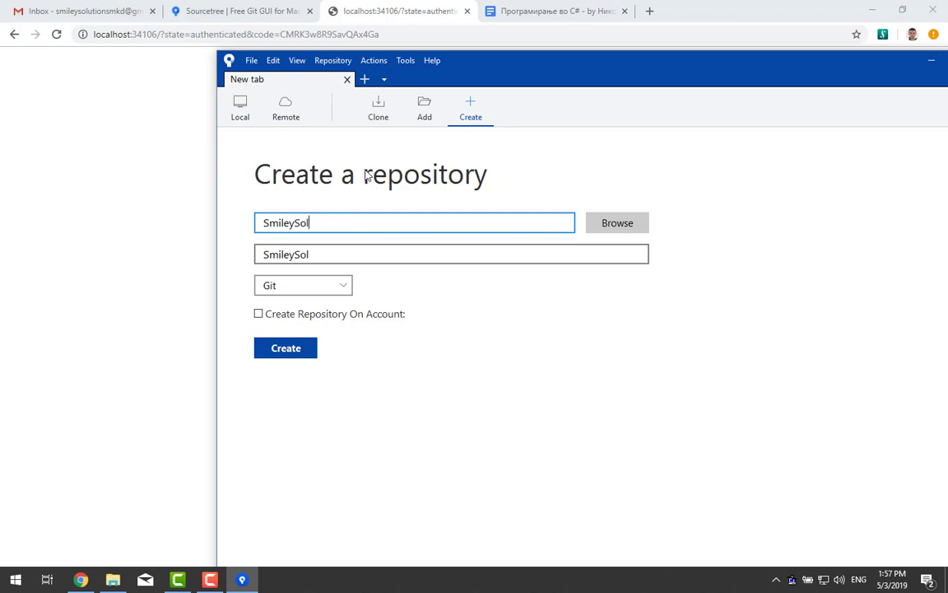
type("utonsTutoria")
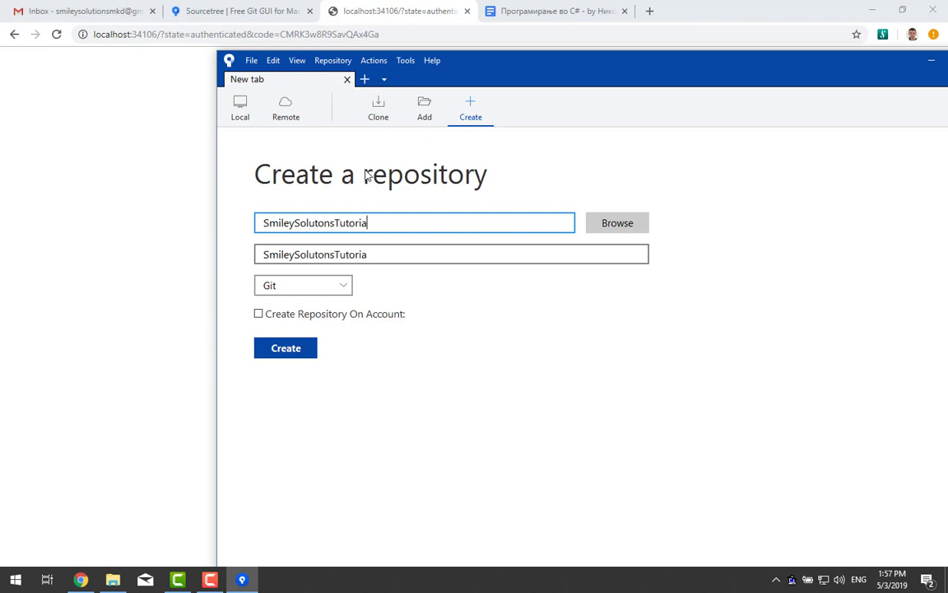
key("BackSpace")
type("jali")
- Keep Git as the repository type and have it also created on the Bitbucket account, choosing that account and its owner
left_click(337, 285)
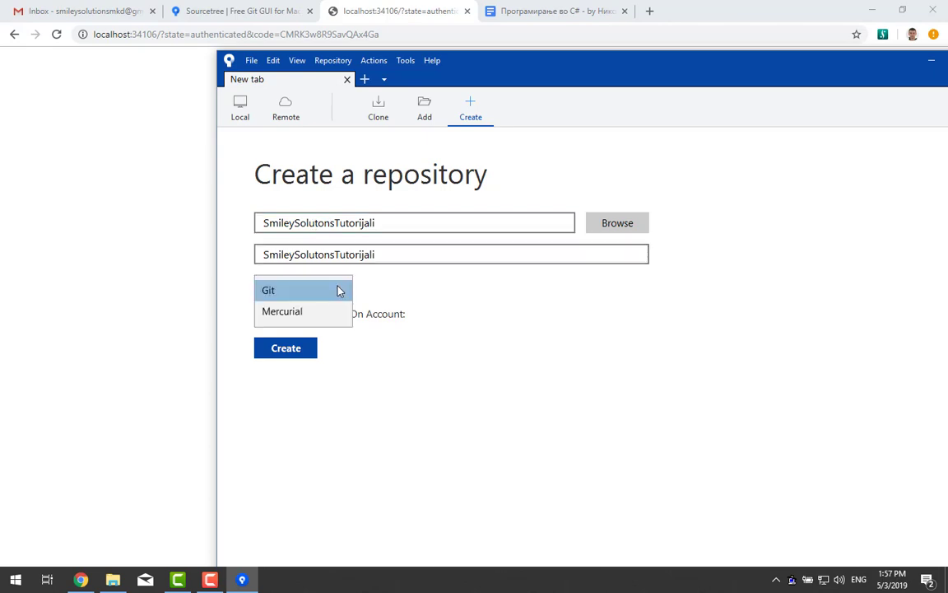
left_click(346, 289)
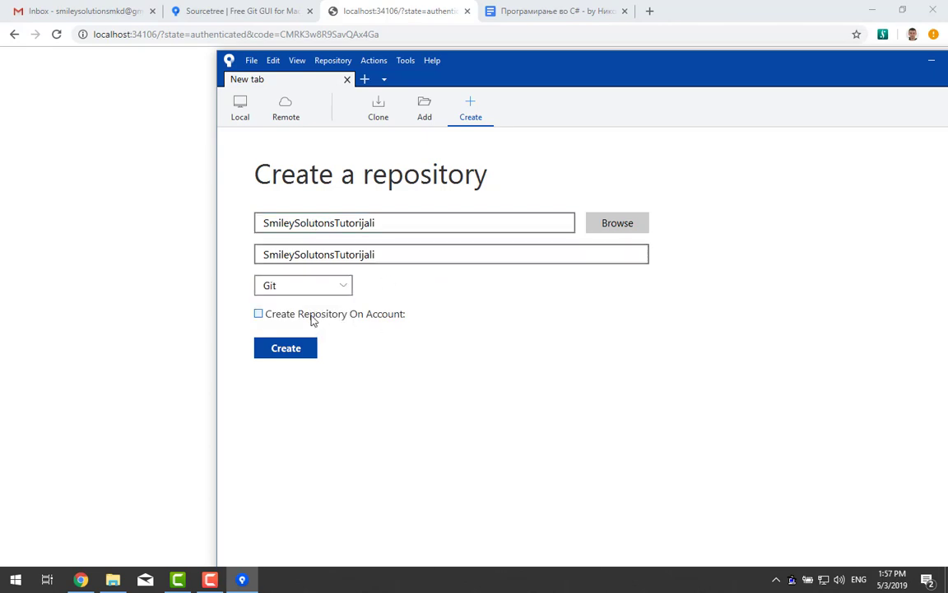
left_click(313, 321)
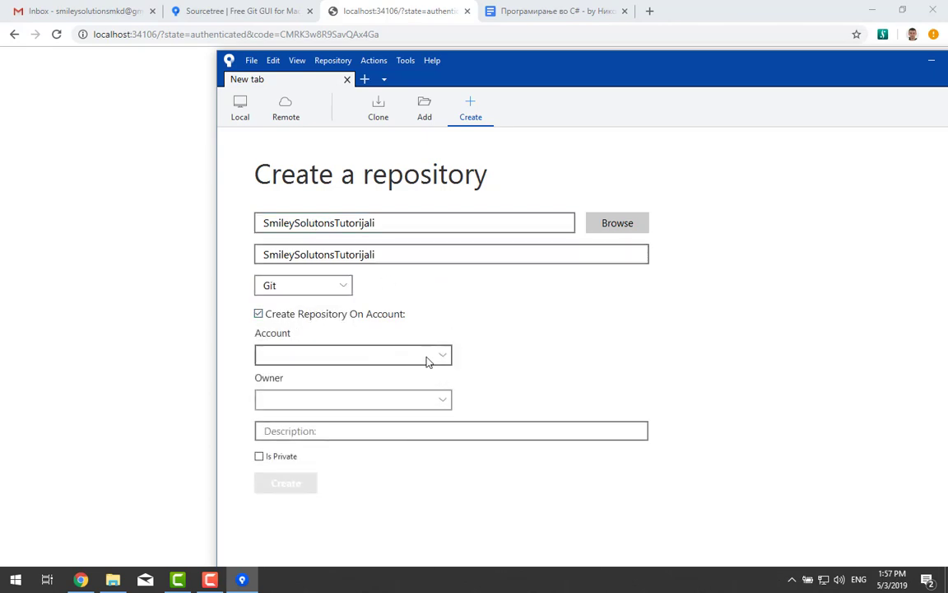
left_click(426, 355)
left_click(371, 384)
left_click(436, 400)
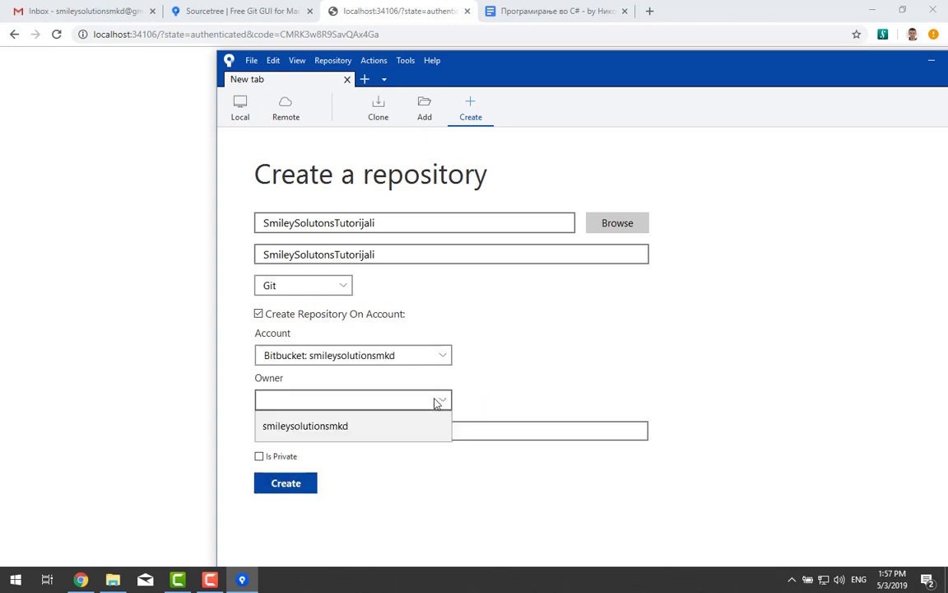
left_click(396, 421)
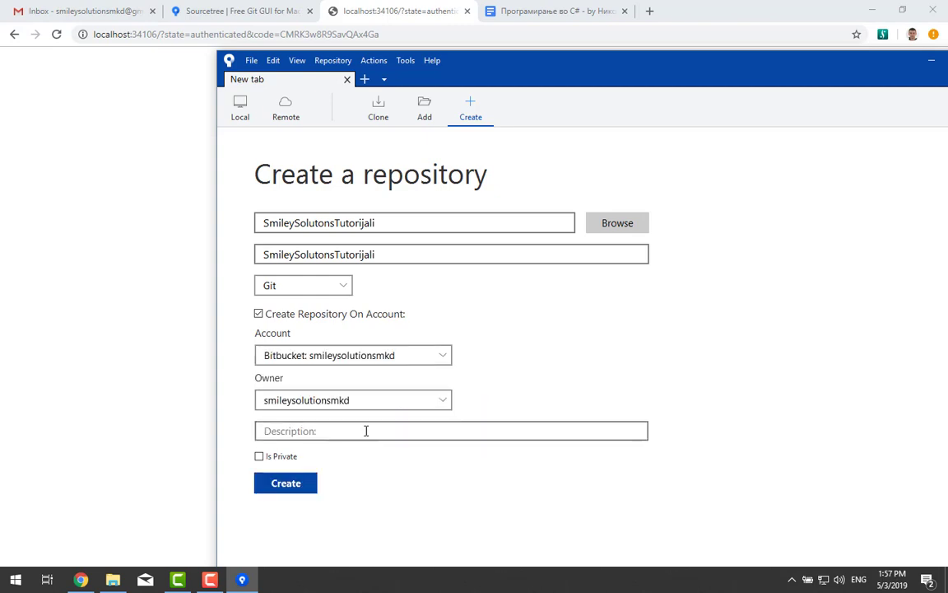
- Try to create the repository with an empty description, read the error details and dismiss the dialog
left_click(366, 431)
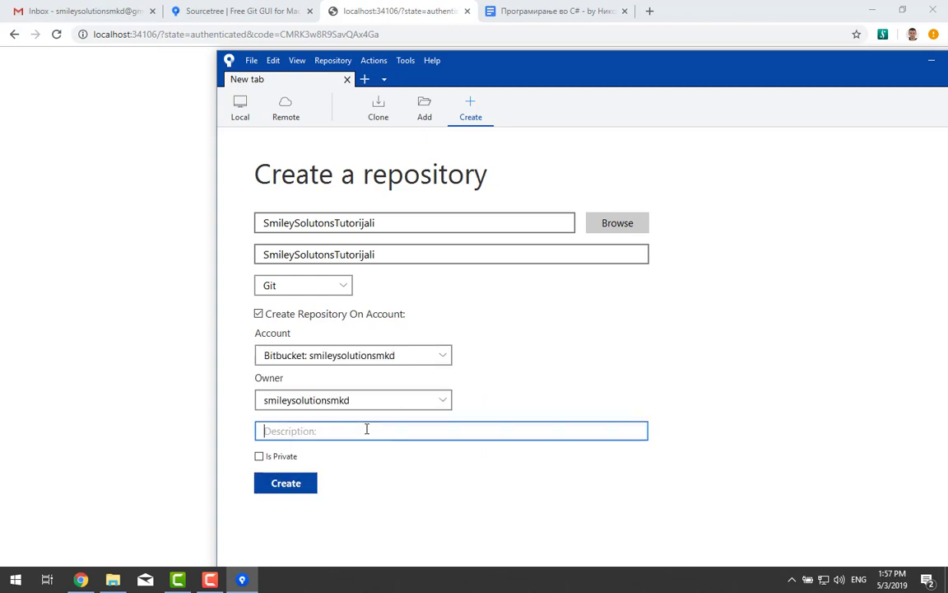
left_click(294, 484)
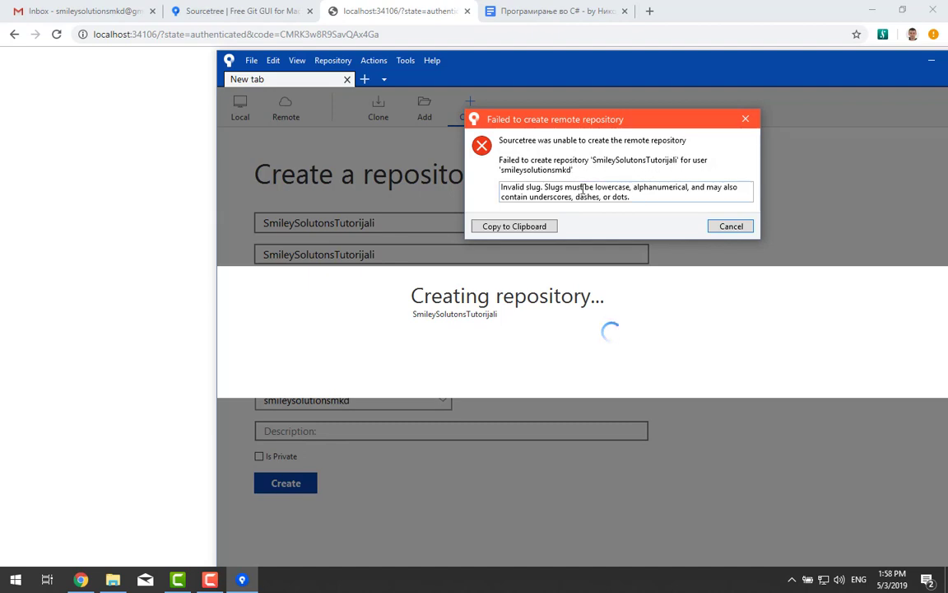
left_click_drag(583, 188, 650, 196)
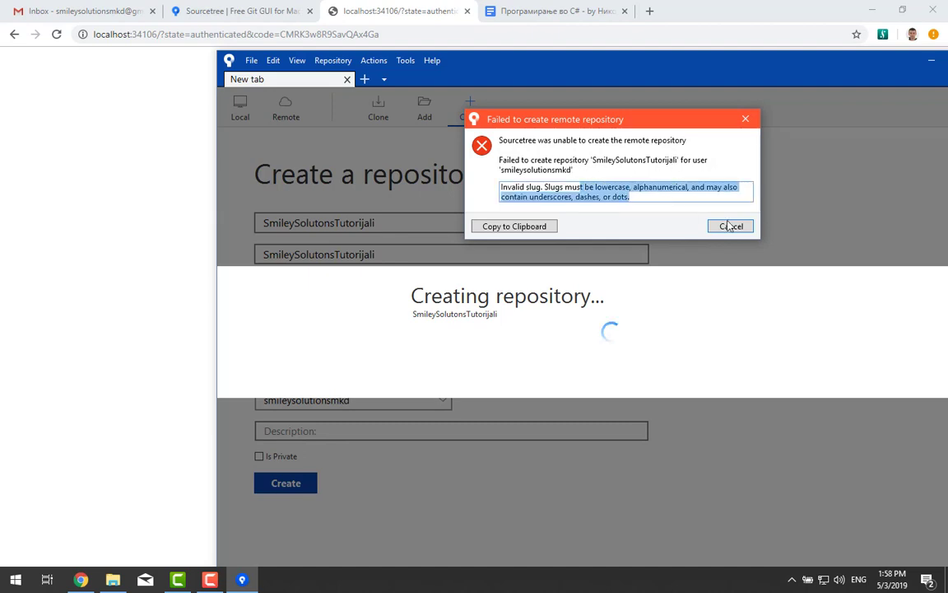
left_click(730, 227)
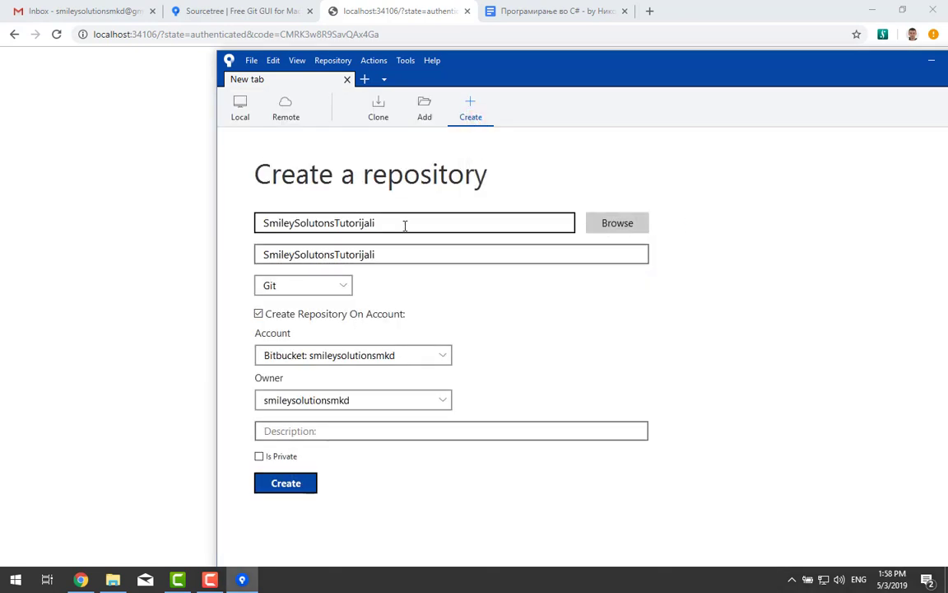
- Make a new SmileySolutons folder in Documents, select it as the destination path and try to create the repository
left_click_drag(256, 222, 414, 237)
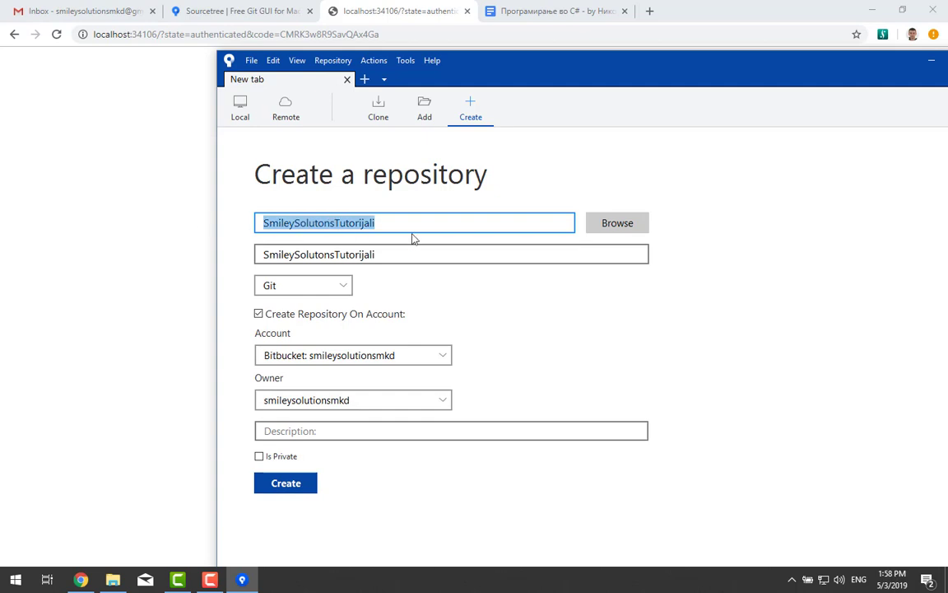
left_click(603, 221)
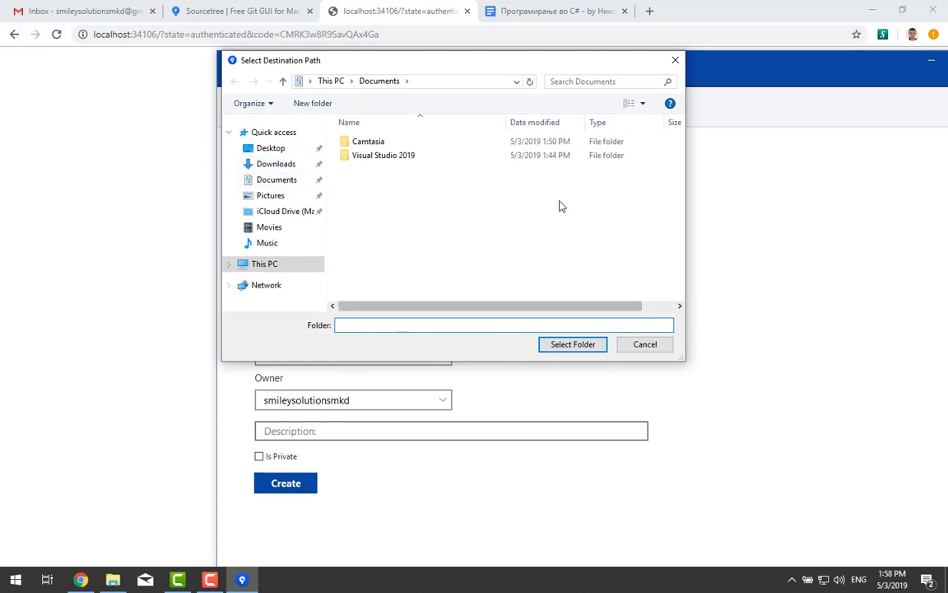
right_click(403, 238)
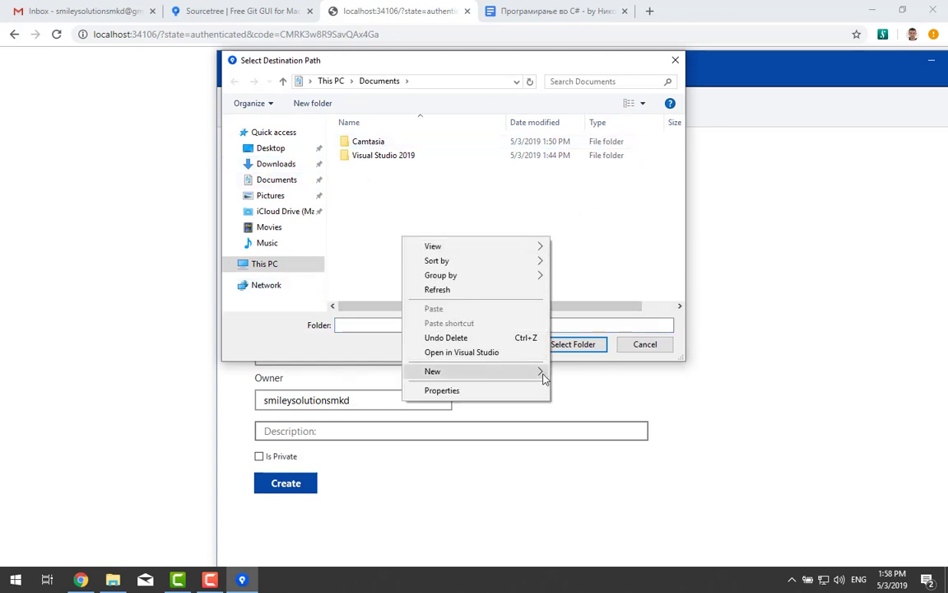
left_click(568, 372)
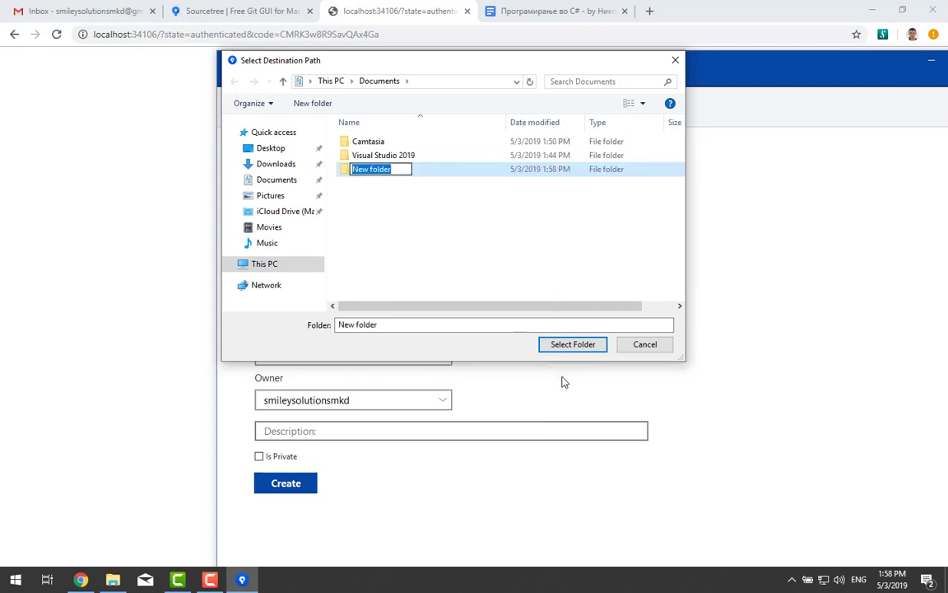
type("SmileySolutons")
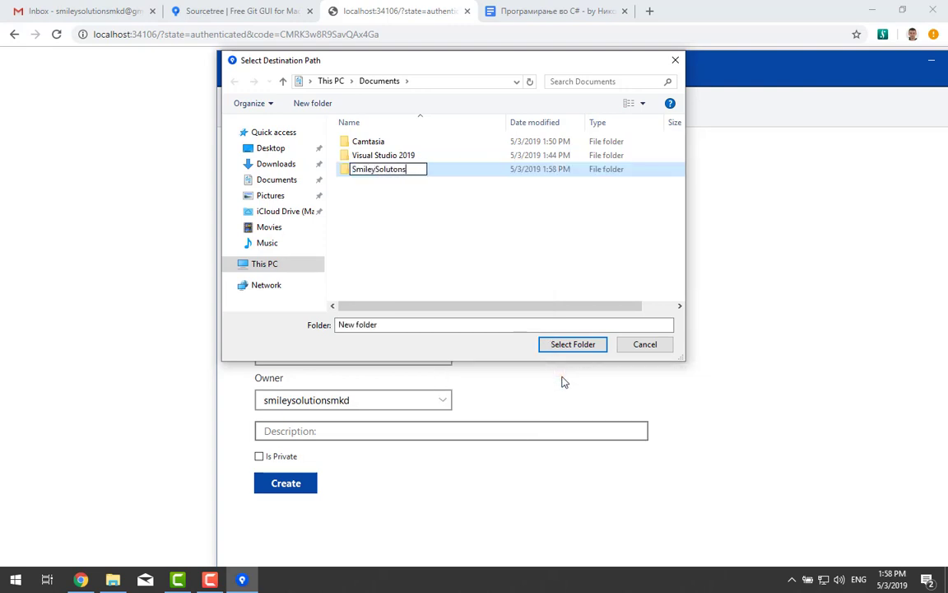
key("Return")
left_click(570, 344)
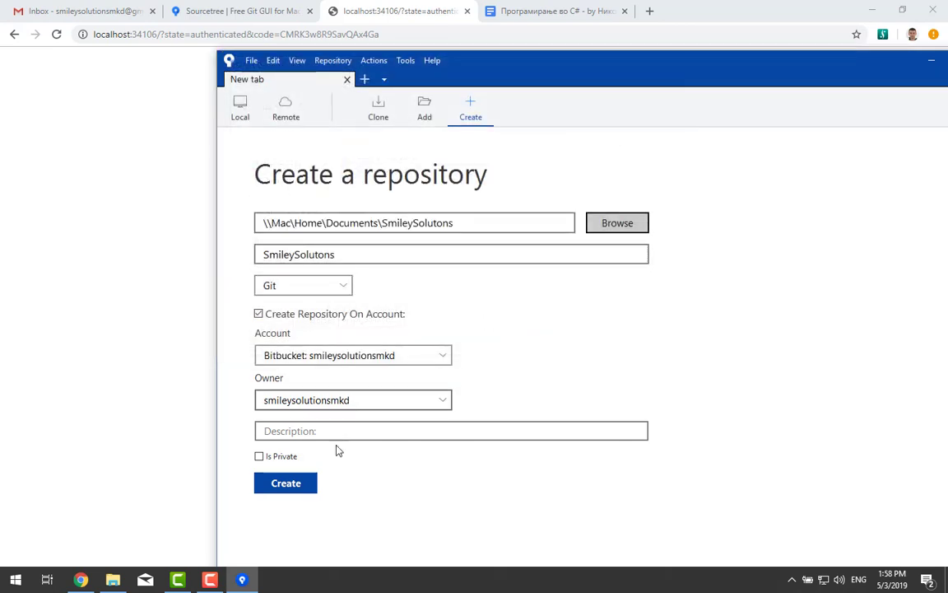
left_click(312, 490)
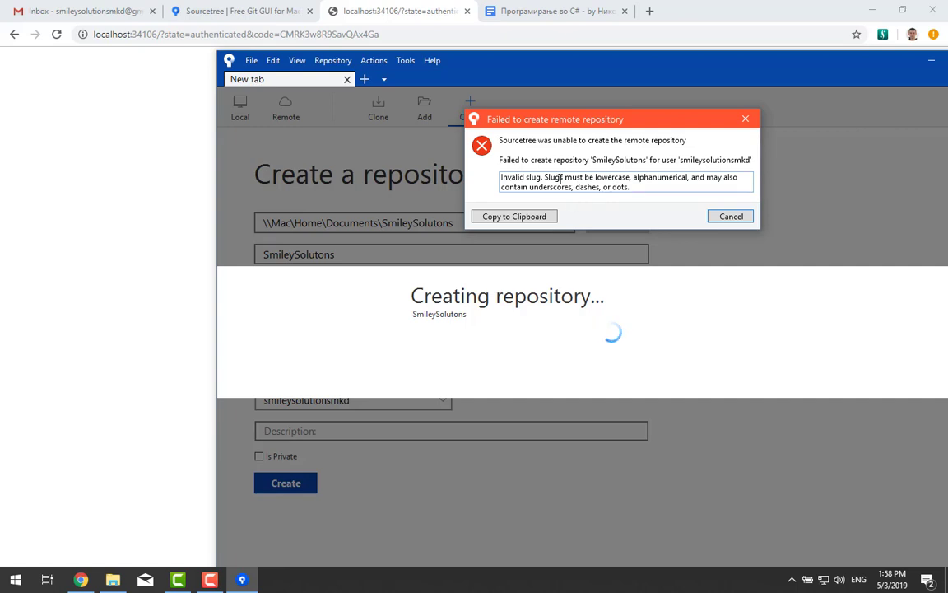
left_click(731, 215)
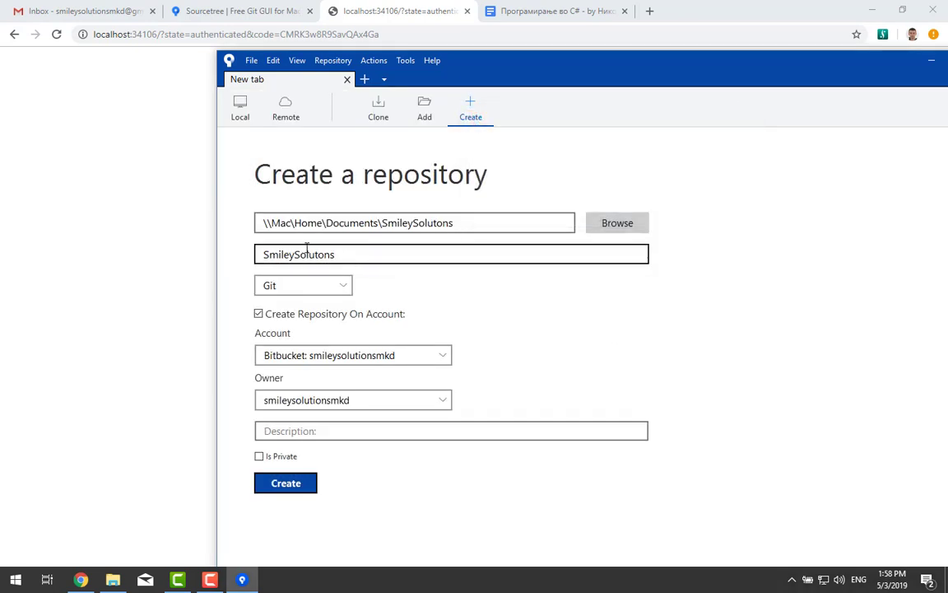
- Change the repository name to lowercase smileysolutons, create the repository and bring its whole window into view
type("smi")
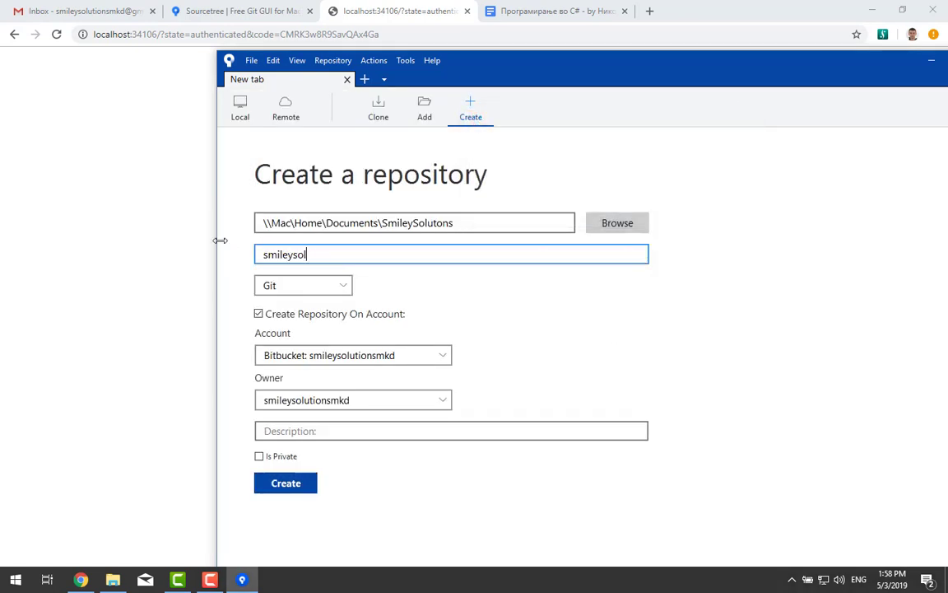
type("leysolutons")
left_click(272, 486)
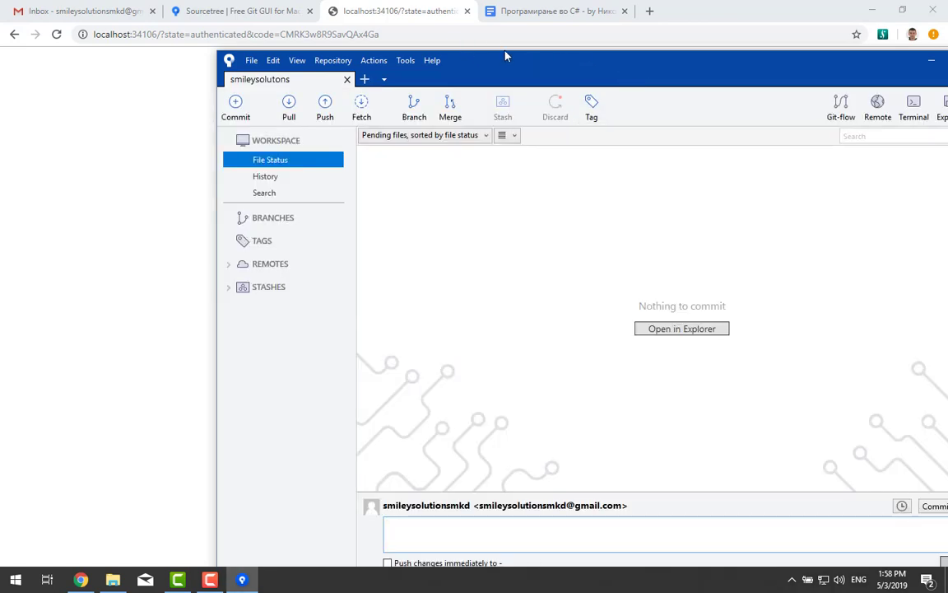
left_click_drag(506, 56, 403, 34)
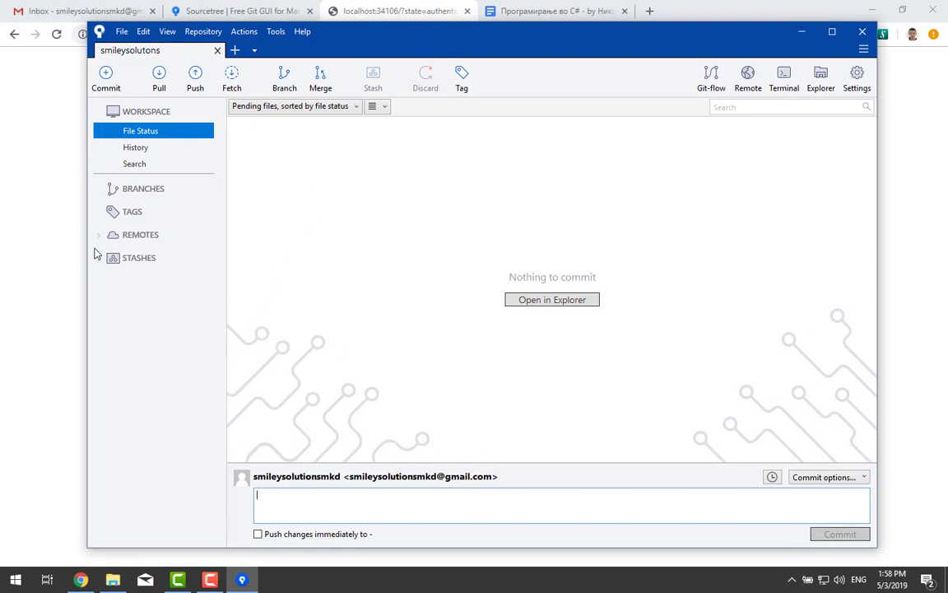
- Look inside the SmileySolutons folder under Documents in File Explorer, then return to Sourcetree
left_click(113, 579)
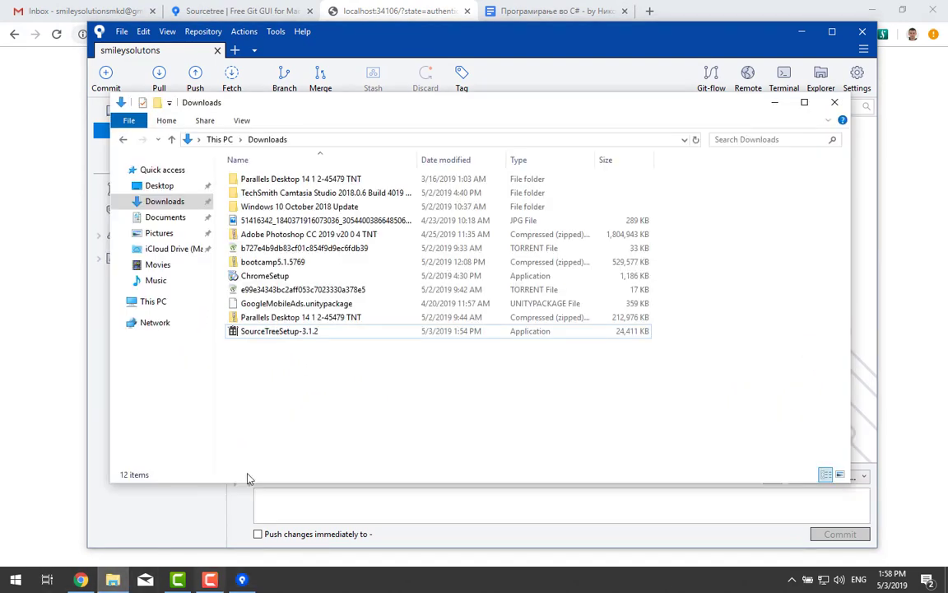
left_click(175, 217)
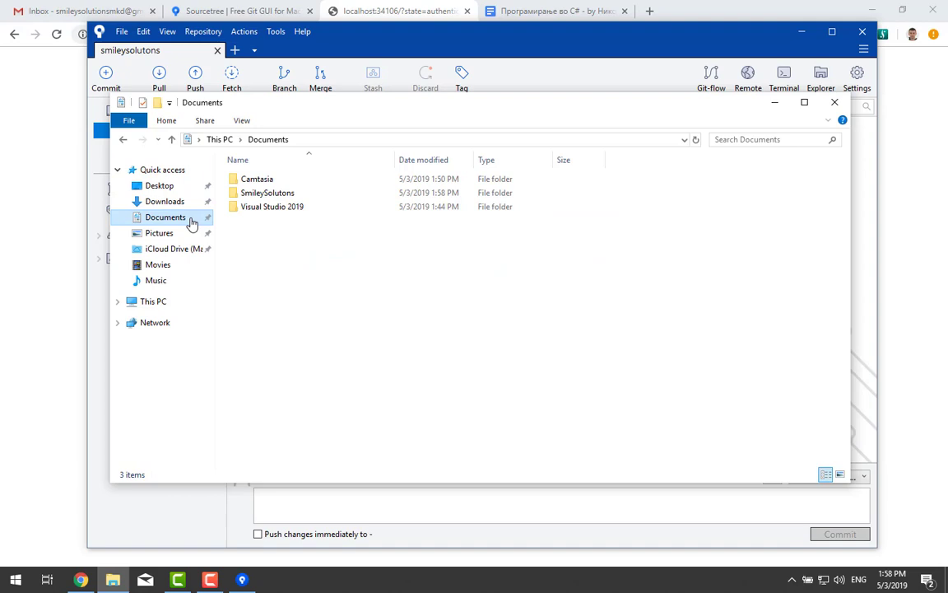
double_click(271, 193)
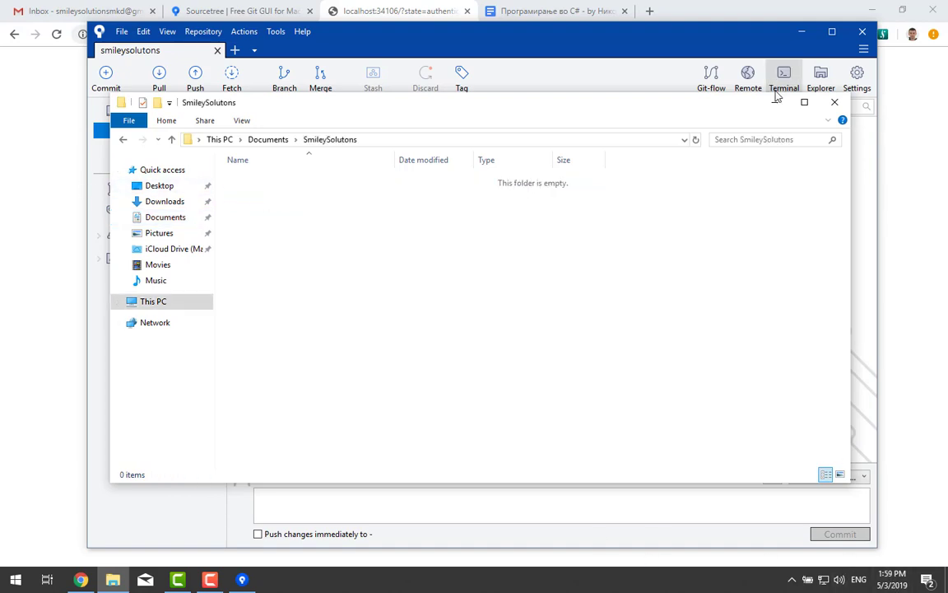
left_click(362, 43)
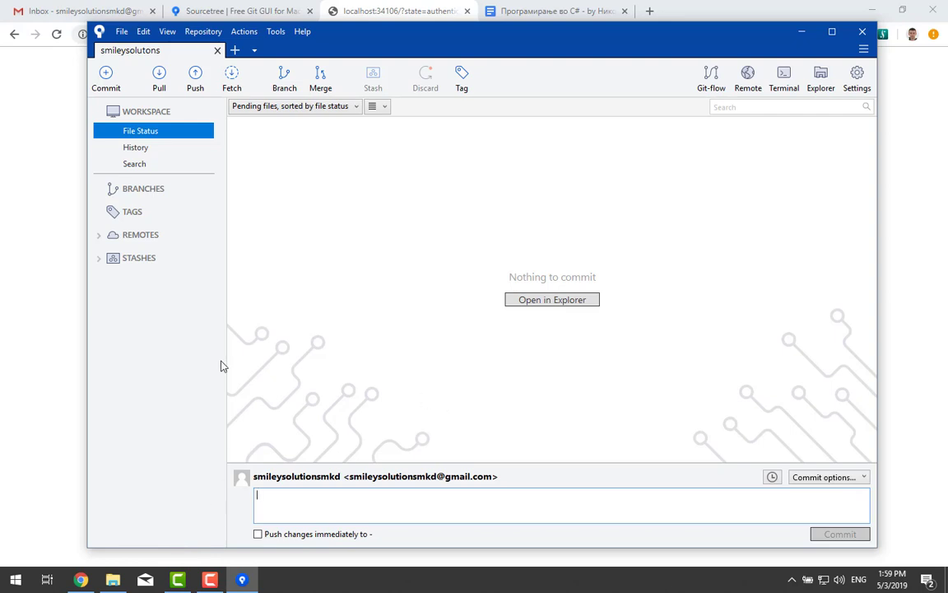
mouse_move(207, 581)
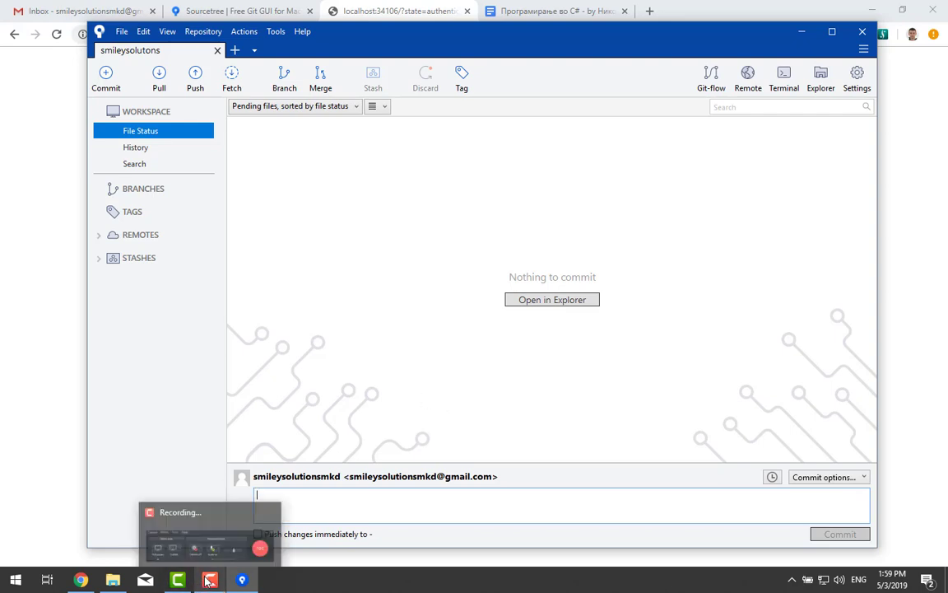